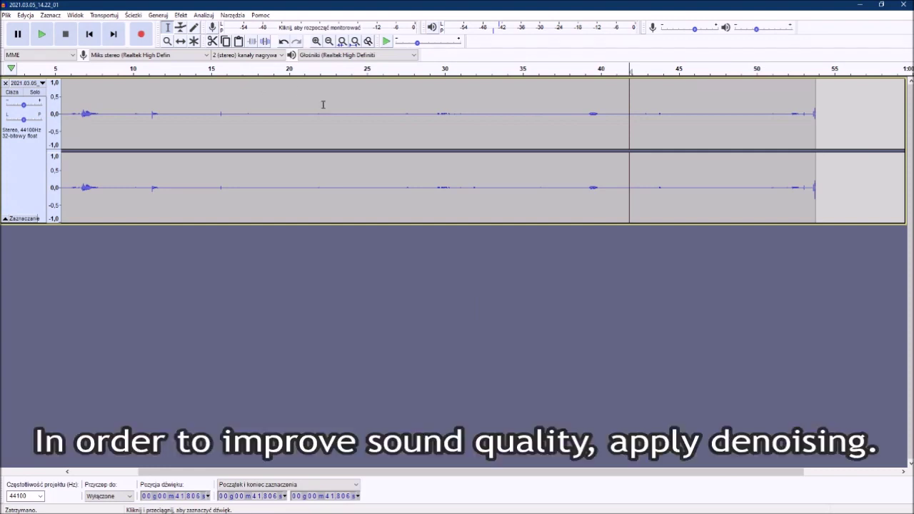
# Delete two short sections of the recording, from about 21.75 to 22.3 s and around 15 s
pyautogui.moveTo(316, 109); pyautogui.dragTo(325, 113)
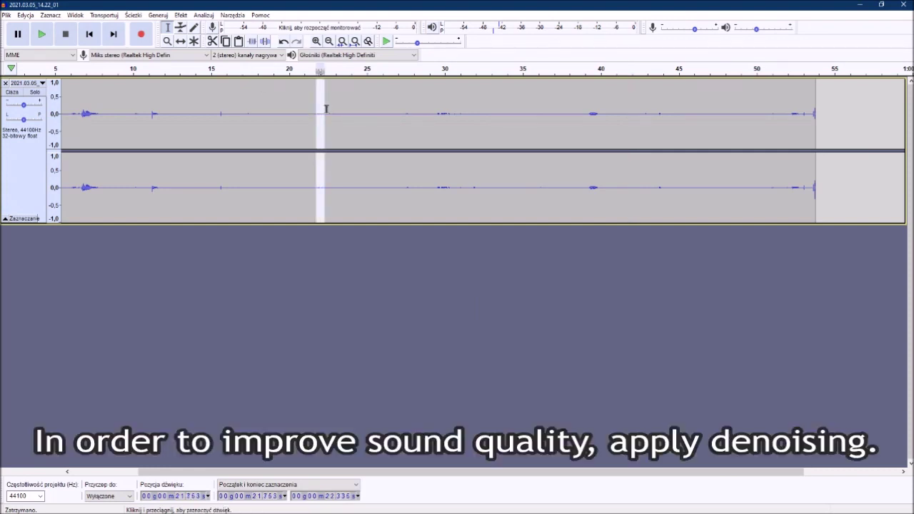
pyautogui.press('Delete')
pyautogui.moveTo(208, 102); pyautogui.dragTo(226, 104)
pyautogui.press('Delete')
# Get a Noise Reduction profile from the silent stretch between about 14.2 and 24 s
pyautogui.moveTo(351, 110); pyautogui.dragTo(198, 112)
pyautogui.click(181, 15)
pyautogui.click(246, 216)
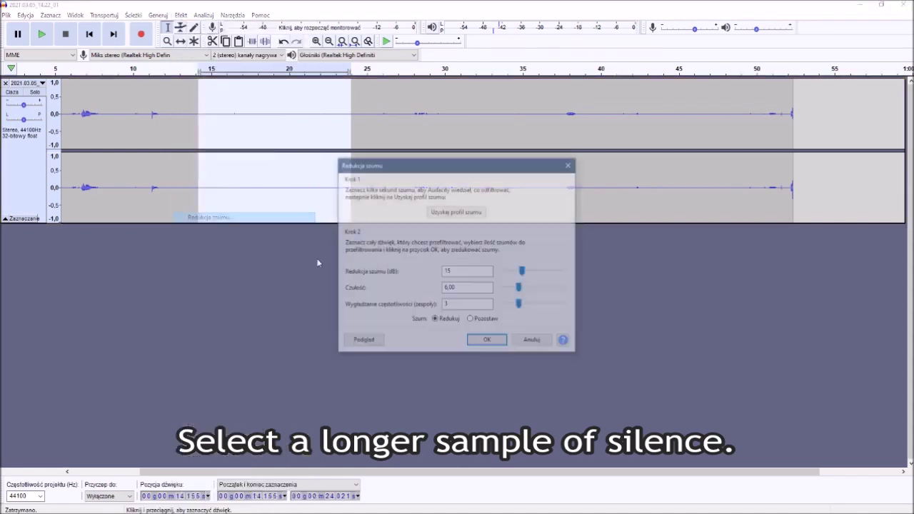
pyautogui.click(439, 213)
# Repeat Noise Reduction on the entire recording and clear the selection
pyautogui.hotkey('ctrl', 'a')
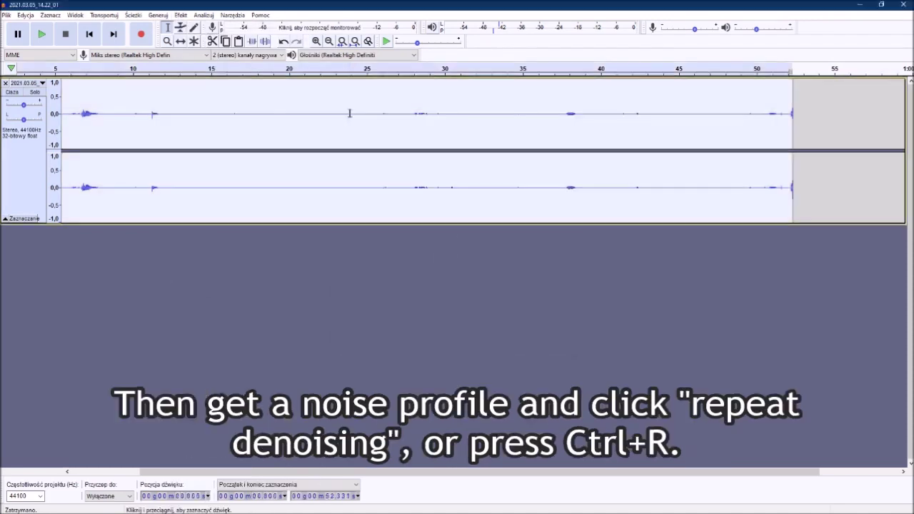
pyautogui.click(183, 15)
pyautogui.click(216, 42)
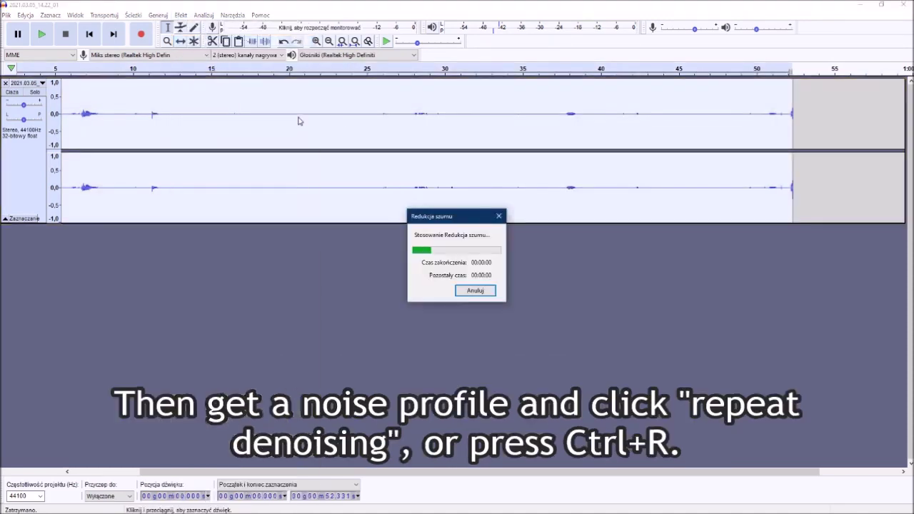
pyautogui.click(603, 113)
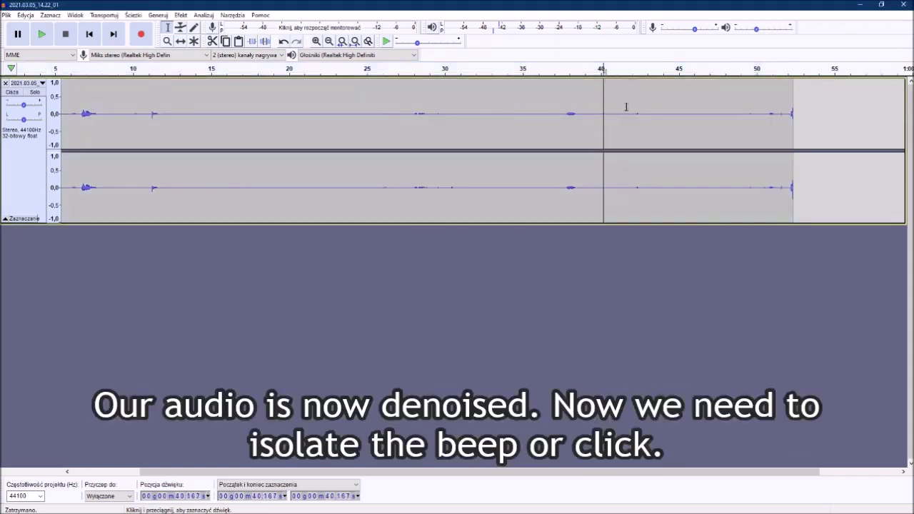
# Delete the first 15.6 s or so of the denoised recording
pyautogui.moveTo(220, 100); pyautogui.dragTo(57, 100)
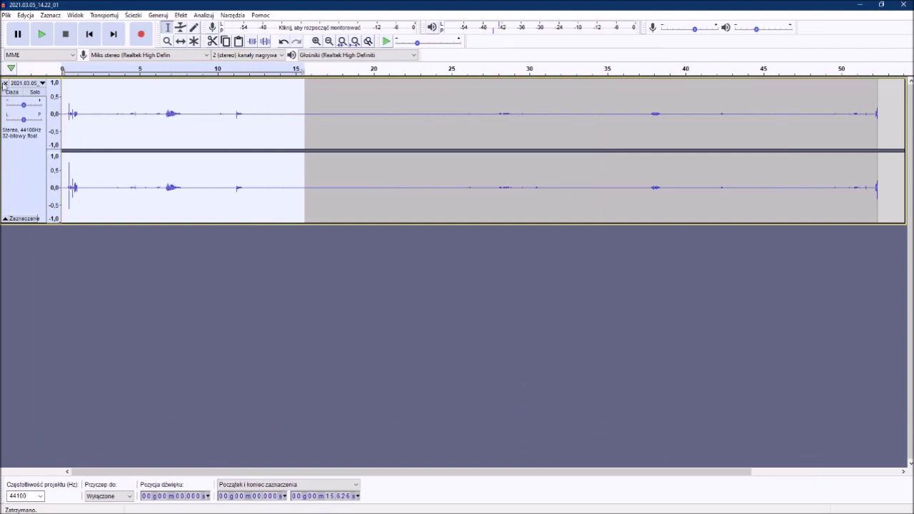
pyautogui.press('Delete')
# Amplify the whole remaining clip to a new peak amplitude of 0.0 dB
pyautogui.doubleClick(170, 94)
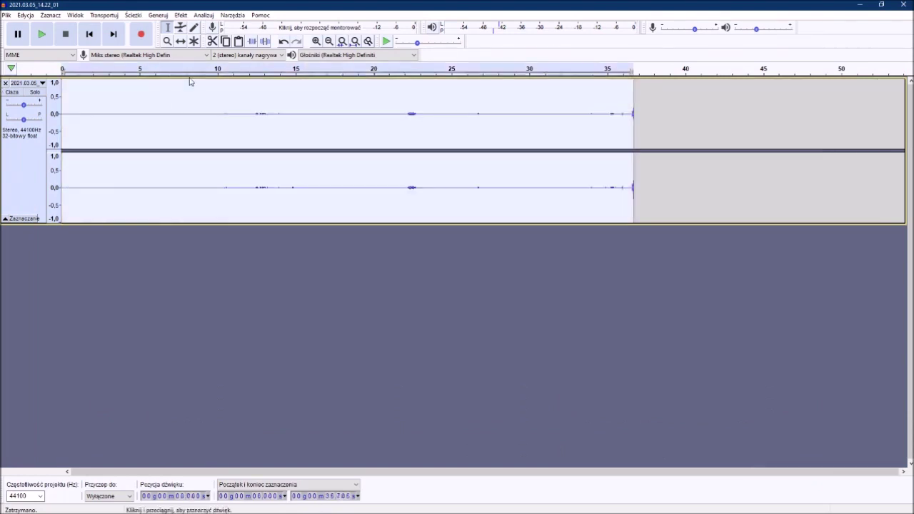
pyautogui.click(181, 15)
pyautogui.moveTo(233, 15)
pyautogui.moveTo(182, 15)
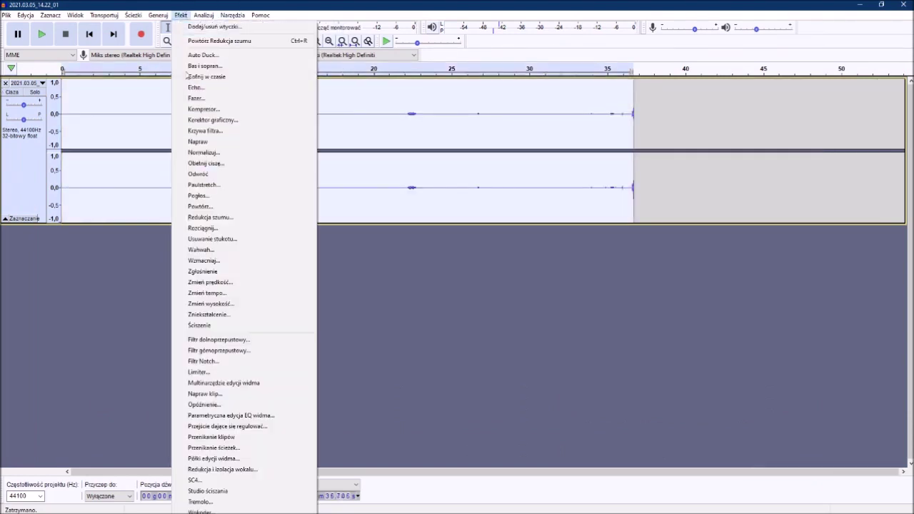
pyautogui.click(214, 261)
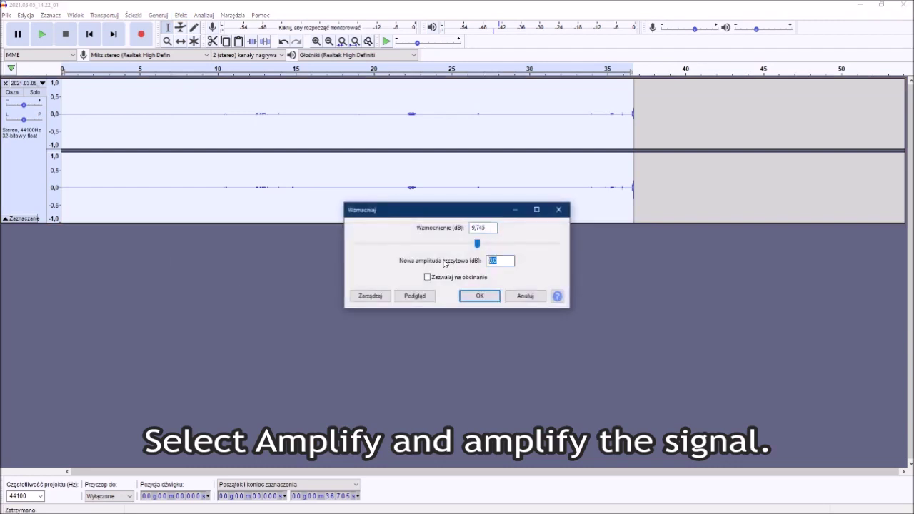
pyautogui.press('Return')
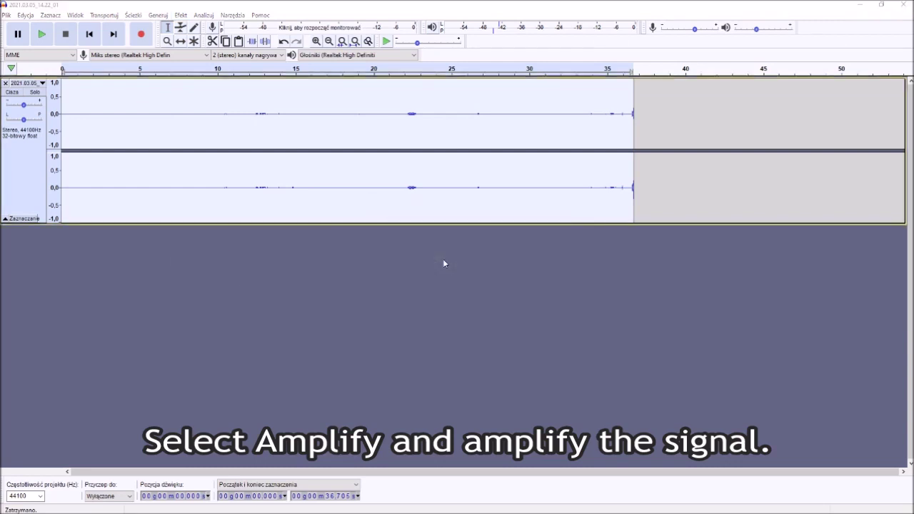
# Isolate the click, about 0.58 s long from about 30.9 s, by pasting it in place of the original track
pyautogui.click(622, 114)
pyautogui.click(543, 115)
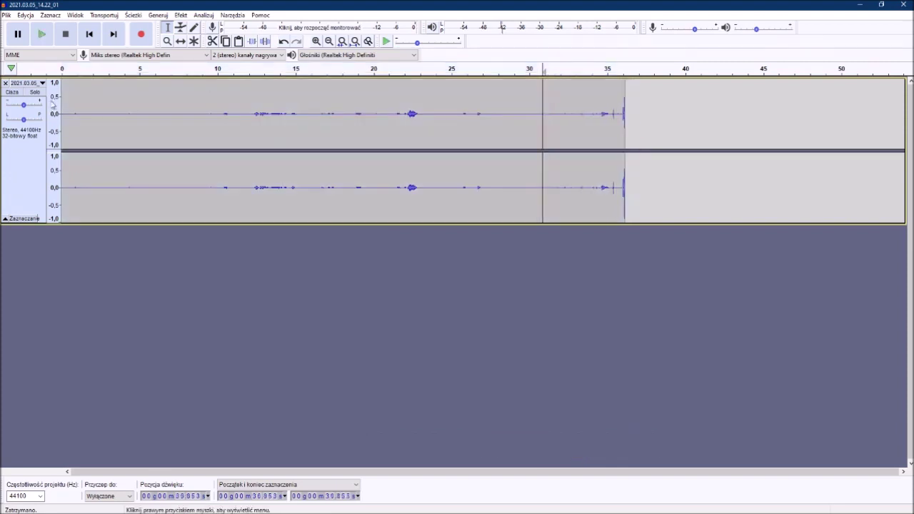
pyautogui.click(5, 83)
pyautogui.hotkey('ctrl', 'v')
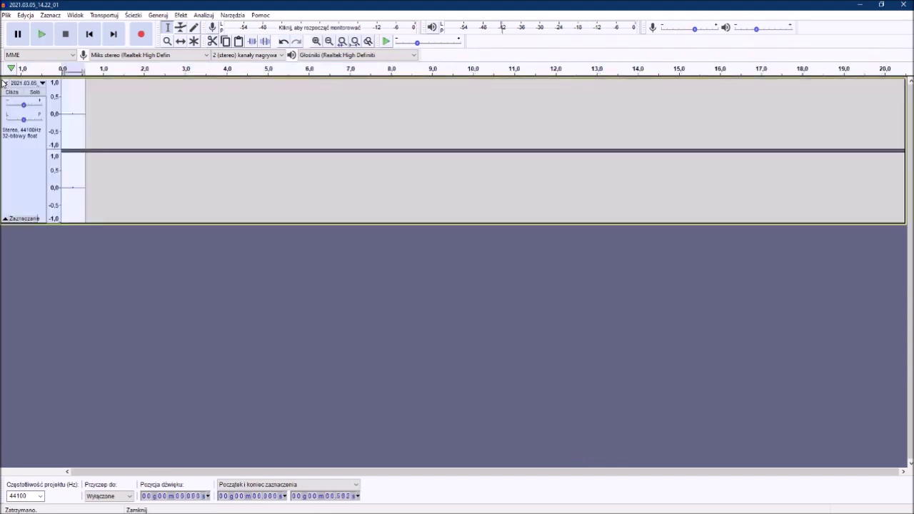
# Amplify the isolated click to a new peak amplitude of 0.0 dB
pyautogui.click(181, 15)
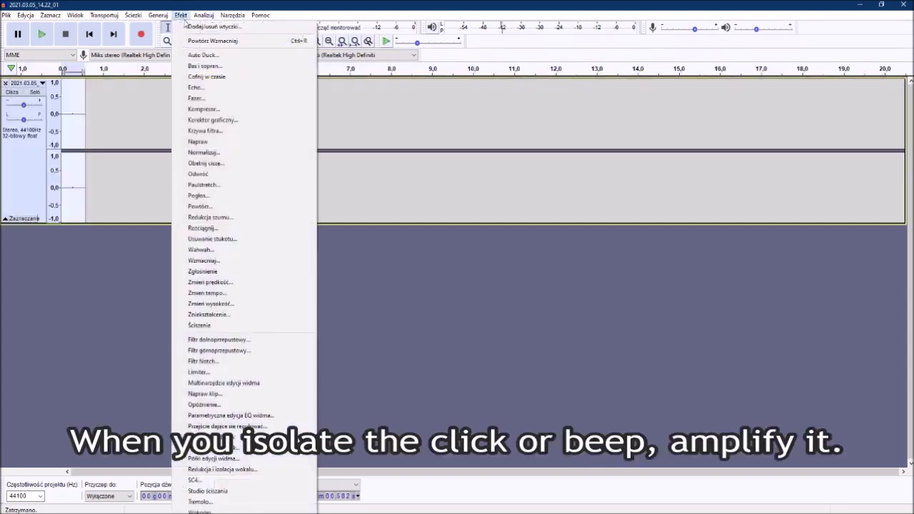
pyautogui.click(248, 262)
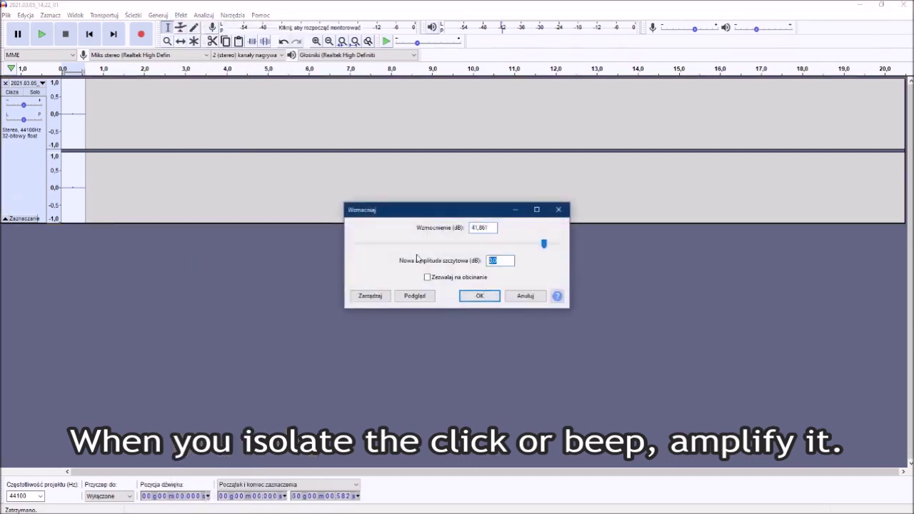
pyautogui.press('Return')
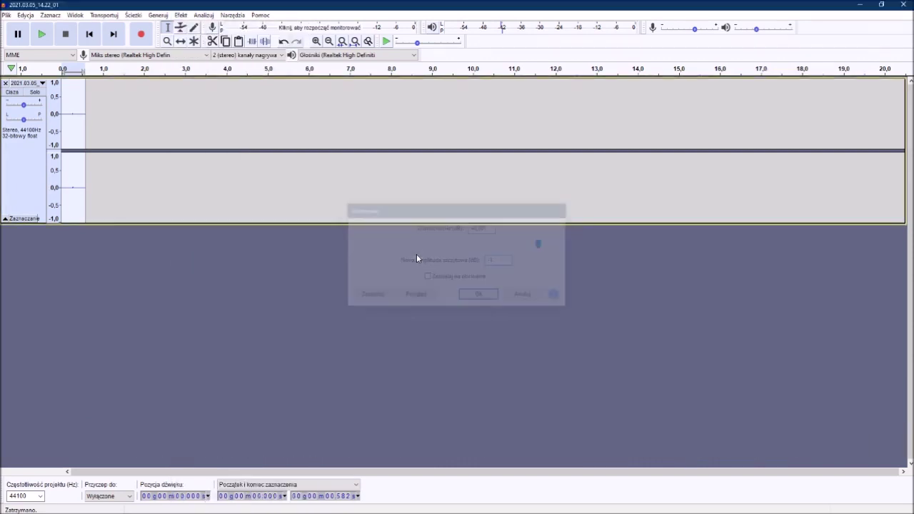
# Delete about 0.23 s of quiet lead-in before the click and play the clip
pyautogui.scroll(3, 11, 257)
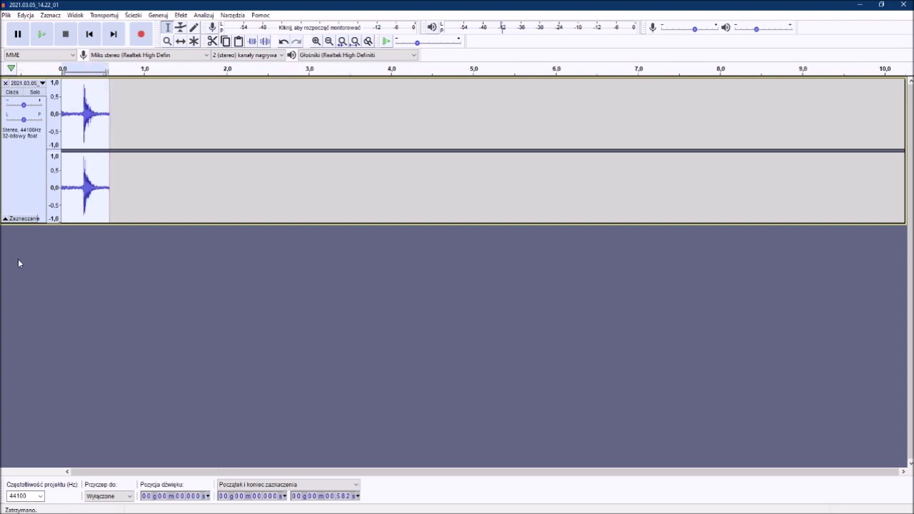
pyautogui.moveTo(137, 112); pyautogui.dragTo(57, 107)
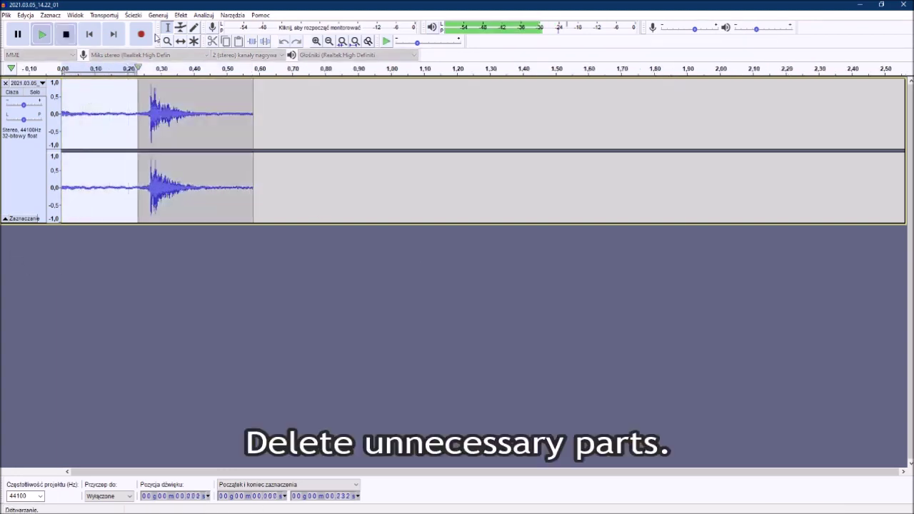
pyautogui.press('Delete')
pyautogui.press('space')
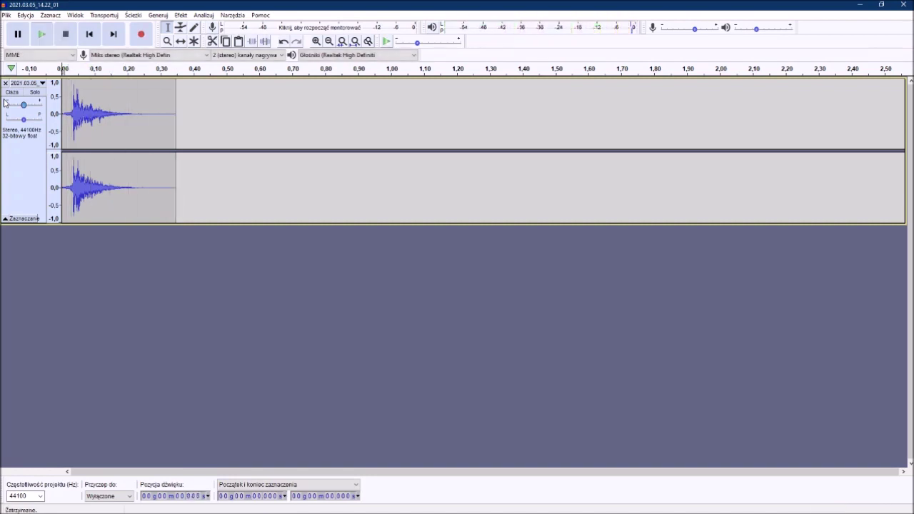
# Export the trimmed click as a 16-bit PCM WAV file named click.wav, leaving the metadata as it is
pyautogui.click(6, 15)
pyautogui.moveTo(47, 89)
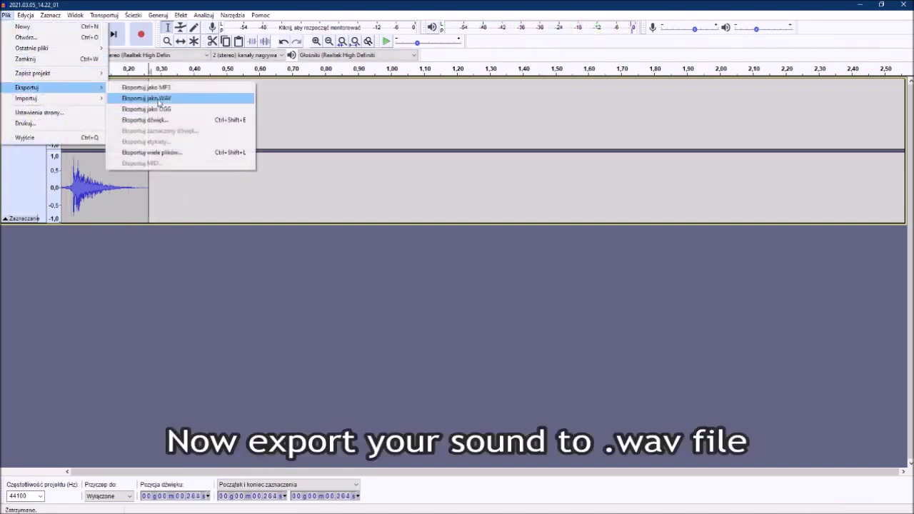
pyautogui.click(159, 101)
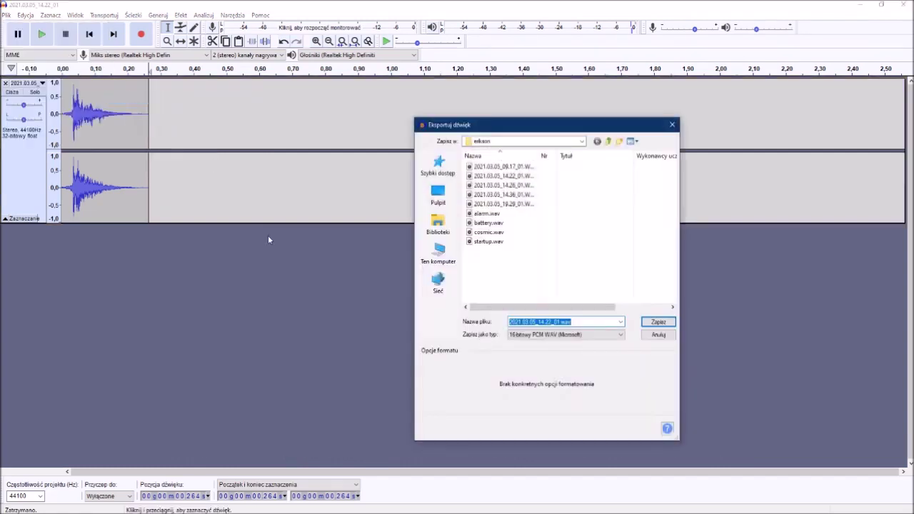
pyautogui.write('click')
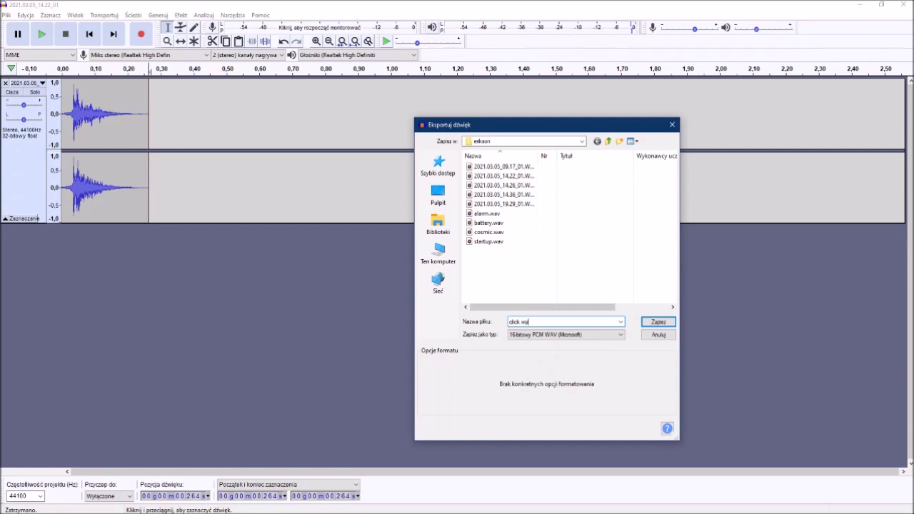
pyautogui.press('Return')
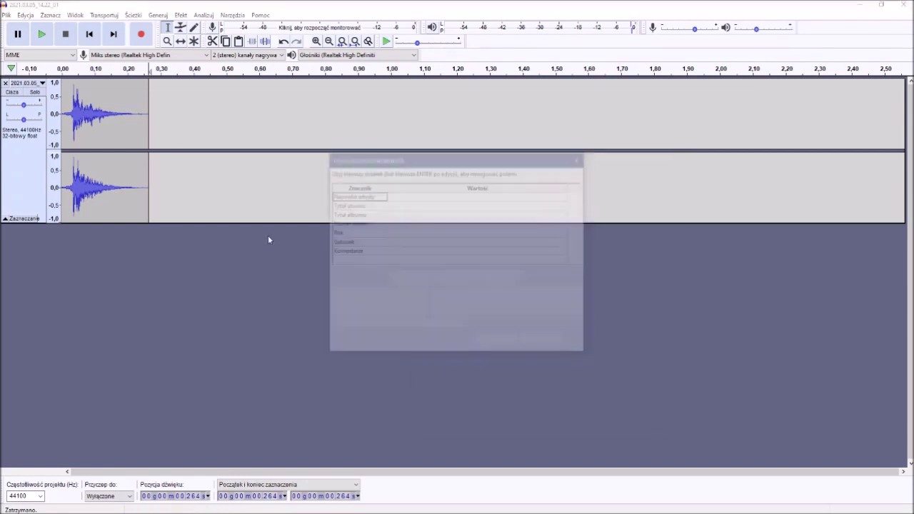
pyautogui.press('Return')
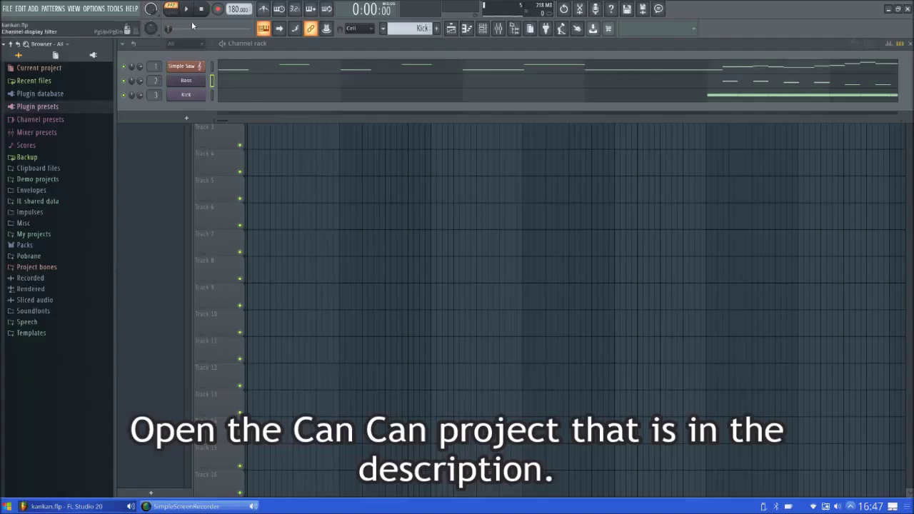
# Switch to the kankan.flp project in FL Studio and listen to the start of its pattern
pyautogui.click(187, 9)
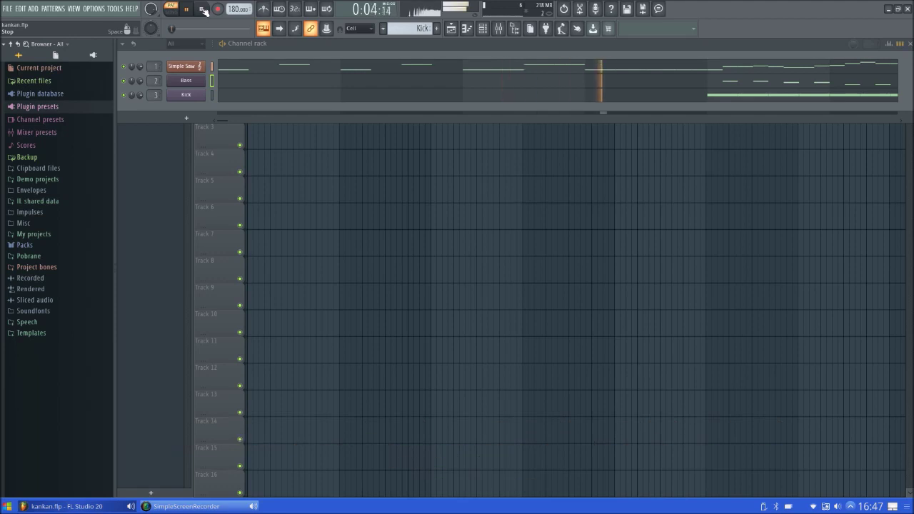
pyautogui.click(203, 10)
# Add a Sampler channel to the channel rack and route it to mixer track 4
pyautogui.click(185, 122)
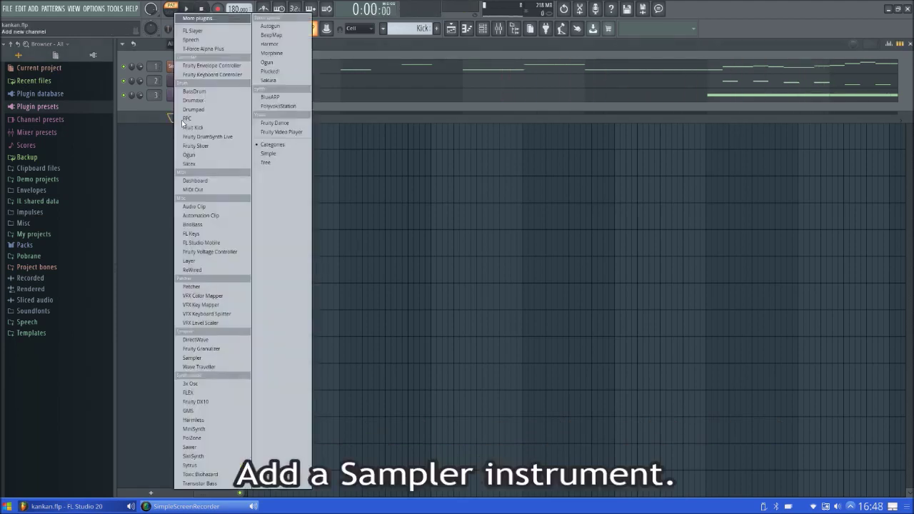
pyautogui.click(233, 358)
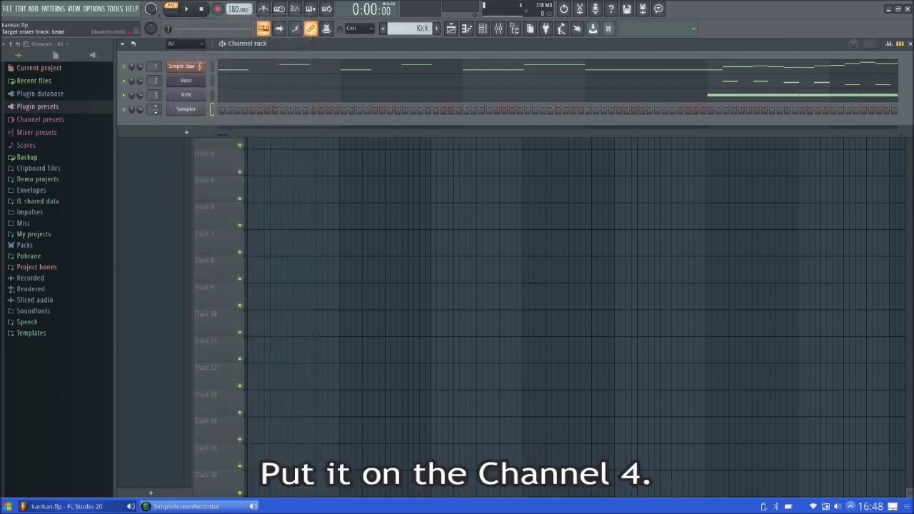
# Shift the low-cut band of Fruity parametric EQ 2 on the Sounds mixer track to a lower frequency
pyautogui.click(500, 32)
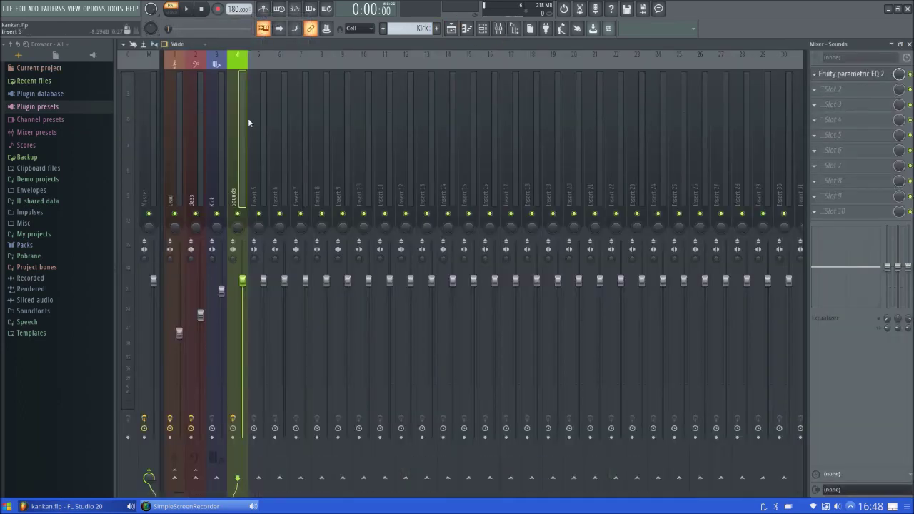
pyautogui.click(870, 75)
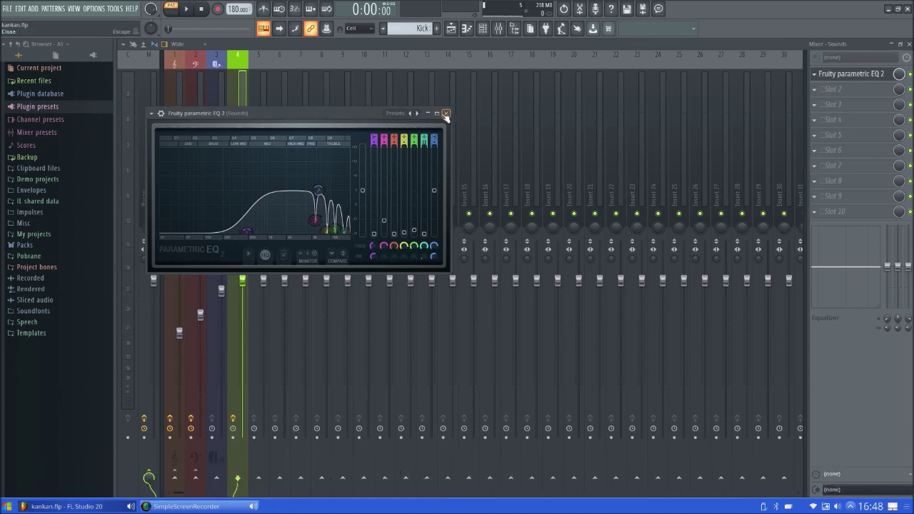
pyautogui.moveTo(247, 232); pyautogui.dragTo(226, 232)
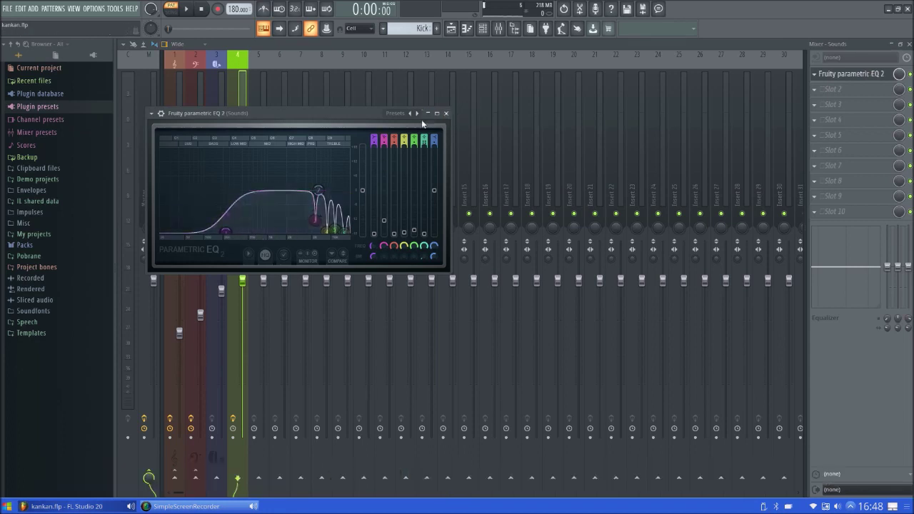
pyautogui.click(445, 113)
pyautogui.click(908, 44)
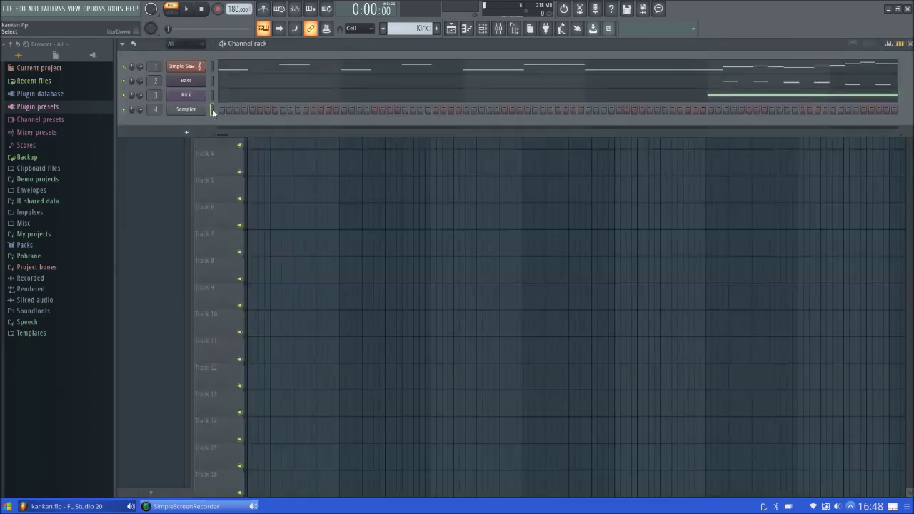
# Load alarm.wav into the Sampler channel and set its time stretching mode to Stretch
pyautogui.click(188, 109)
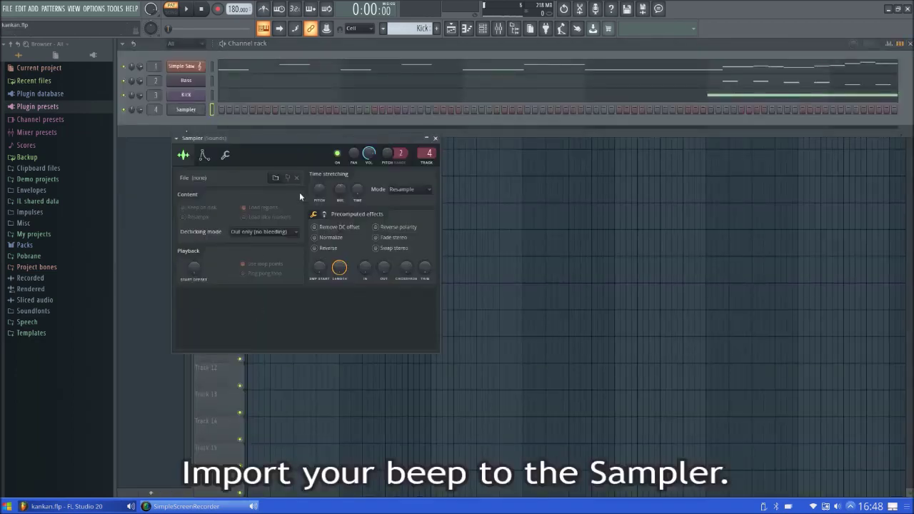
pyautogui.click(275, 178)
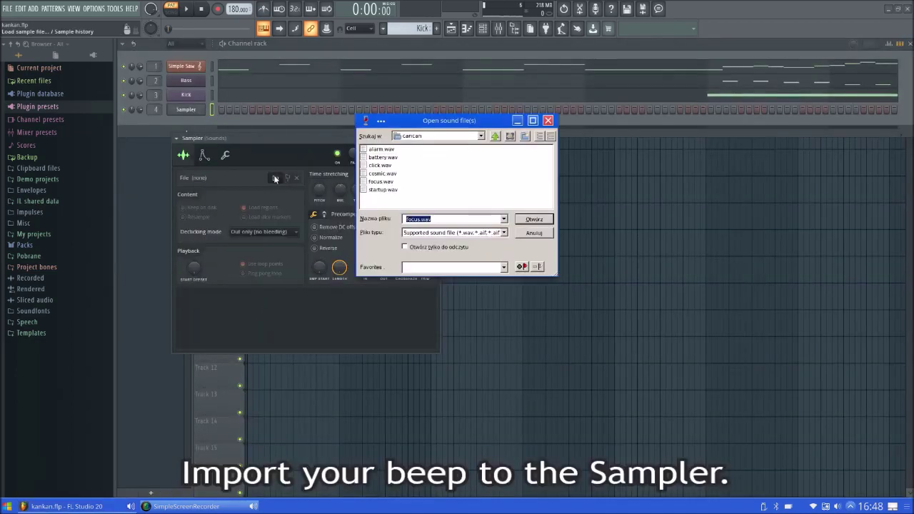
pyautogui.doubleClick(376, 149)
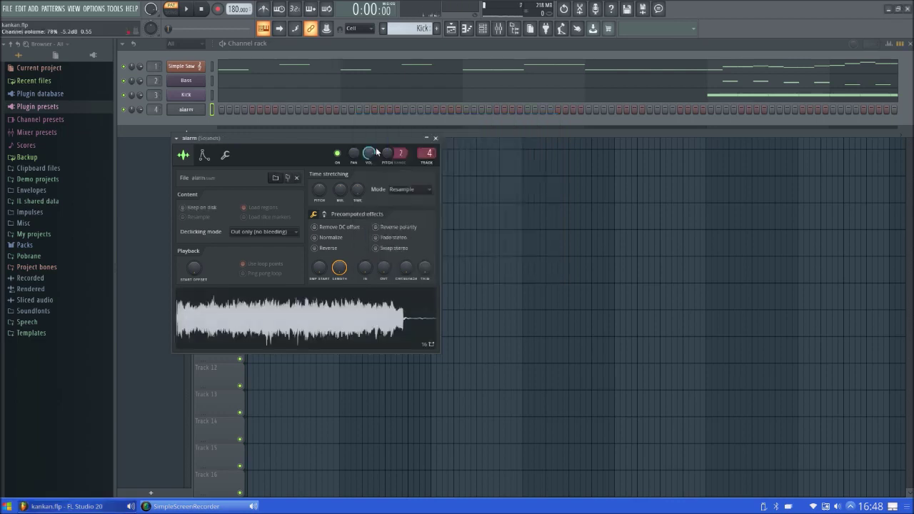
pyautogui.click(396, 192)
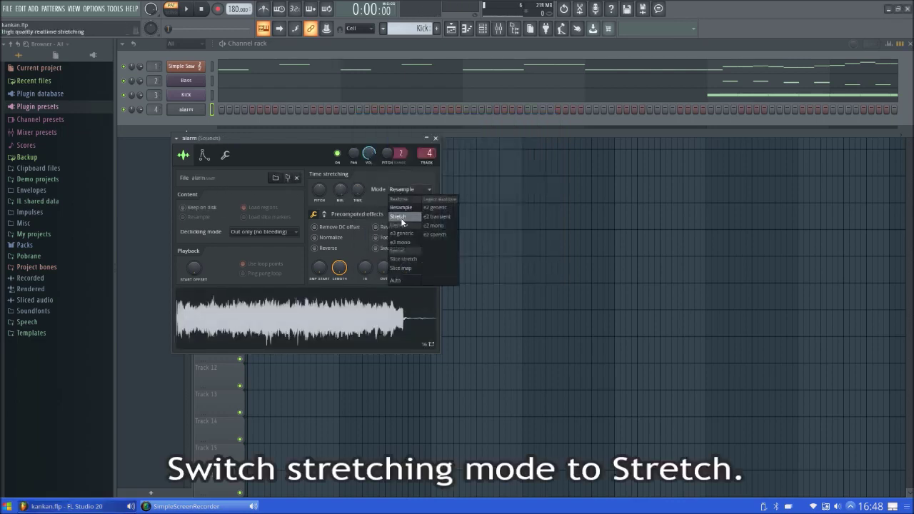
pyautogui.click(401, 217)
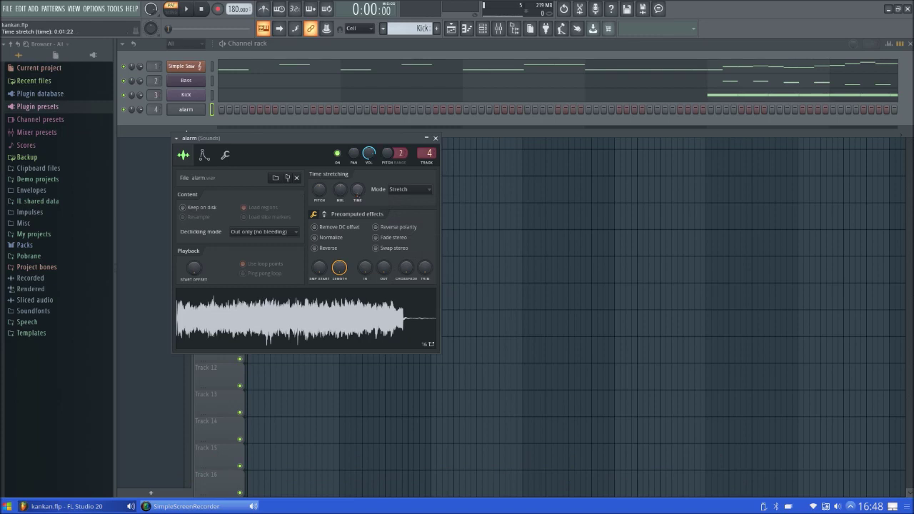
# Tune the alarm sample by setting its root note to G5 and lowering its channel pitch to about -43 cents
pyautogui.click(226, 156)
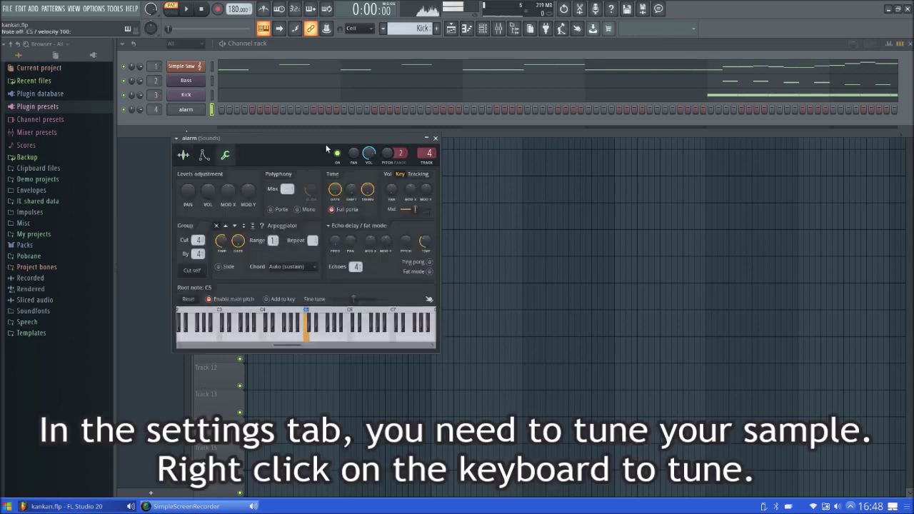
pyautogui.click(335, 317)
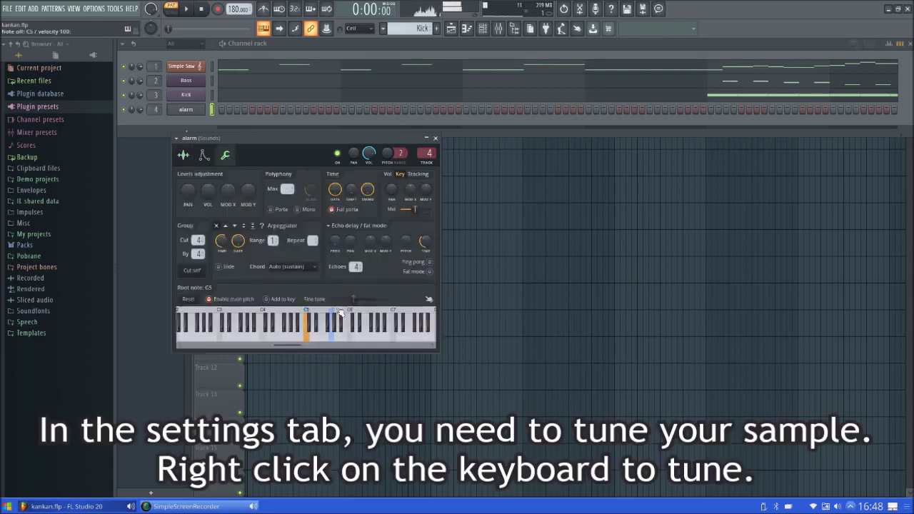
pyautogui.rightClick(339, 312)
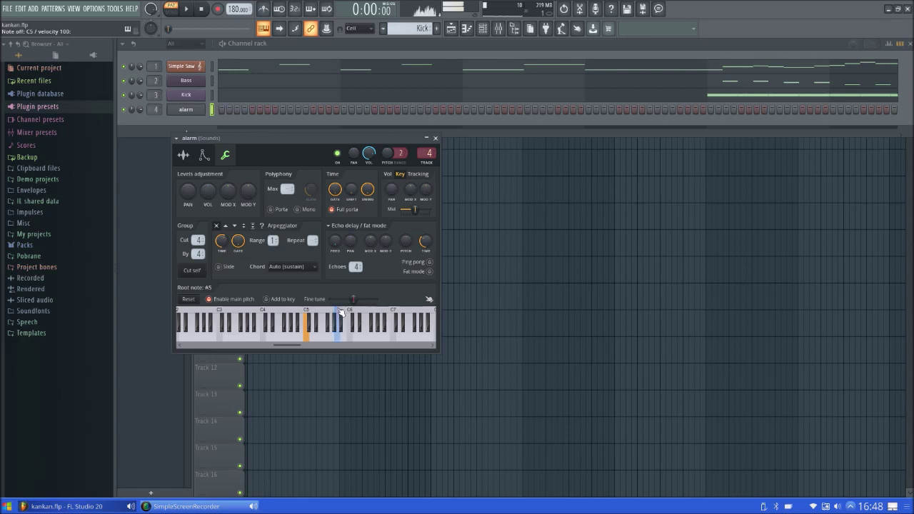
pyautogui.rightClick(333, 311)
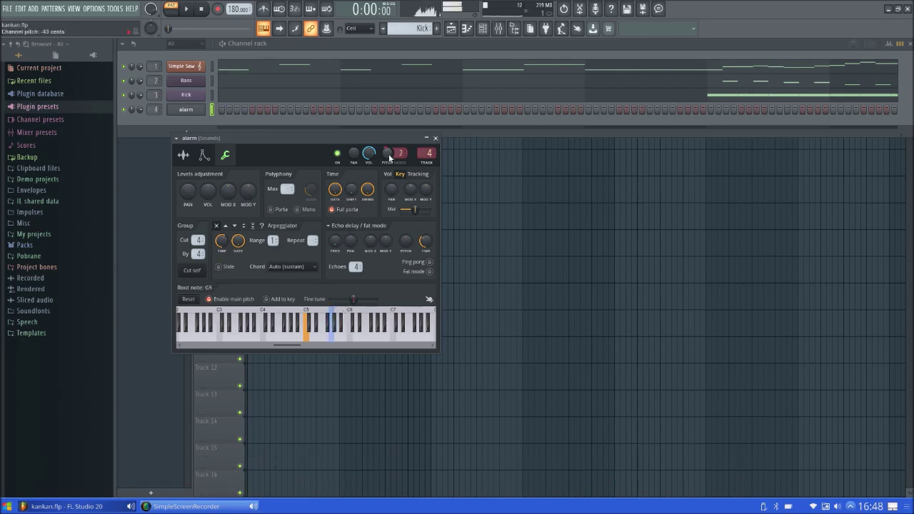
pyautogui.scroll(-2, 389, 159)
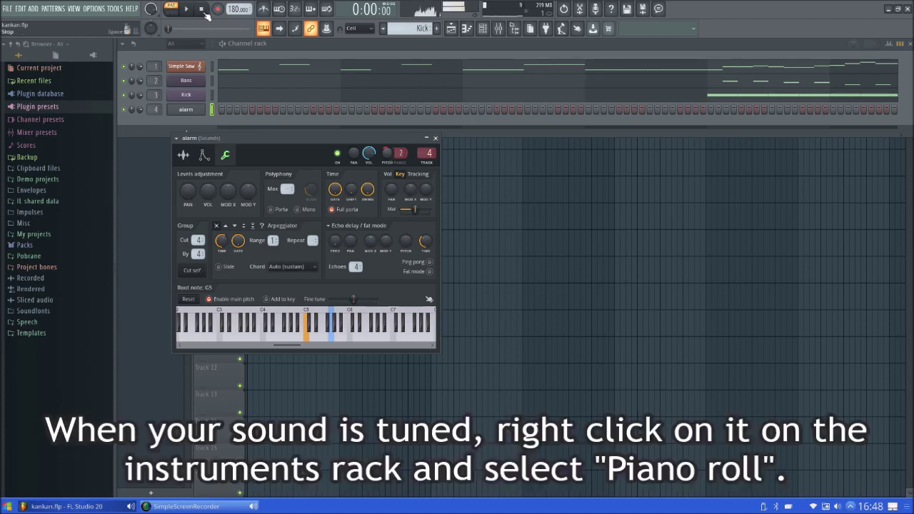
# Import the Can Can MIDI file into the alarm channel's piano roll and return to the channel rack
pyautogui.rightClick(192, 112)
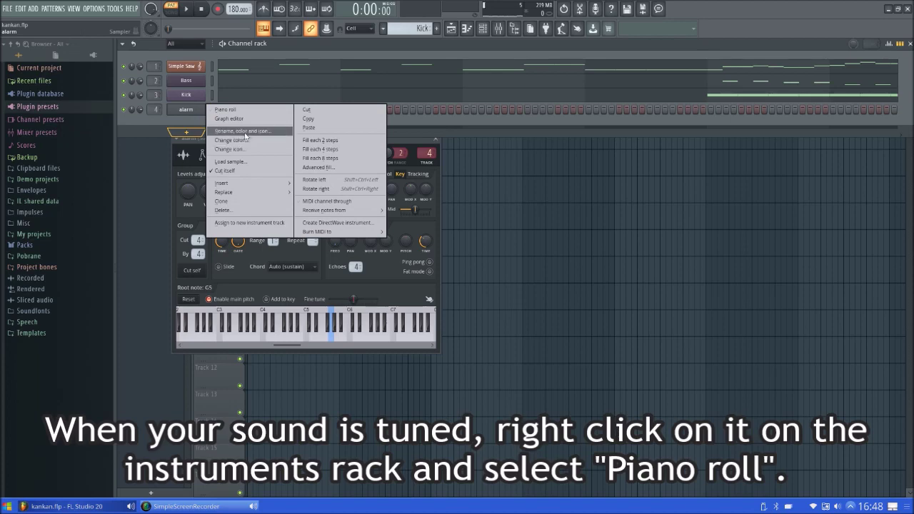
pyautogui.click(230, 111)
pyautogui.click(123, 44)
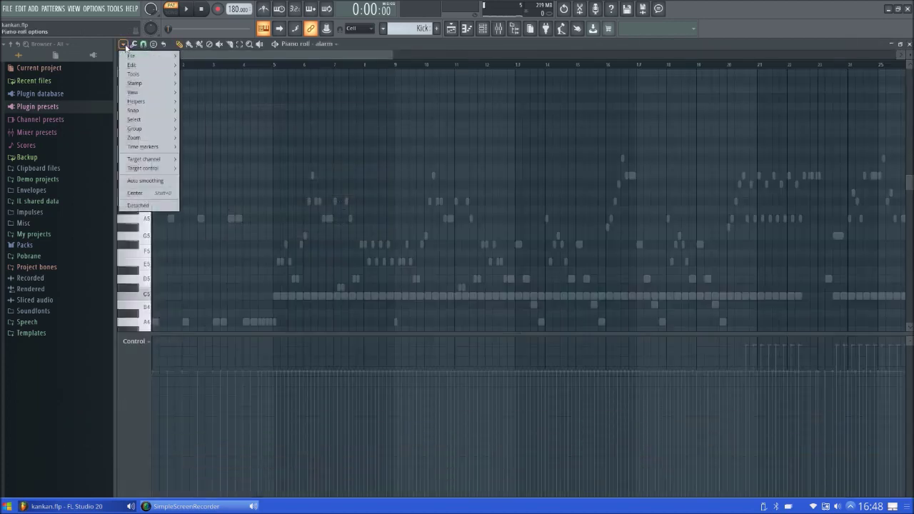
pyautogui.moveTo(135, 57)
pyautogui.click(230, 87)
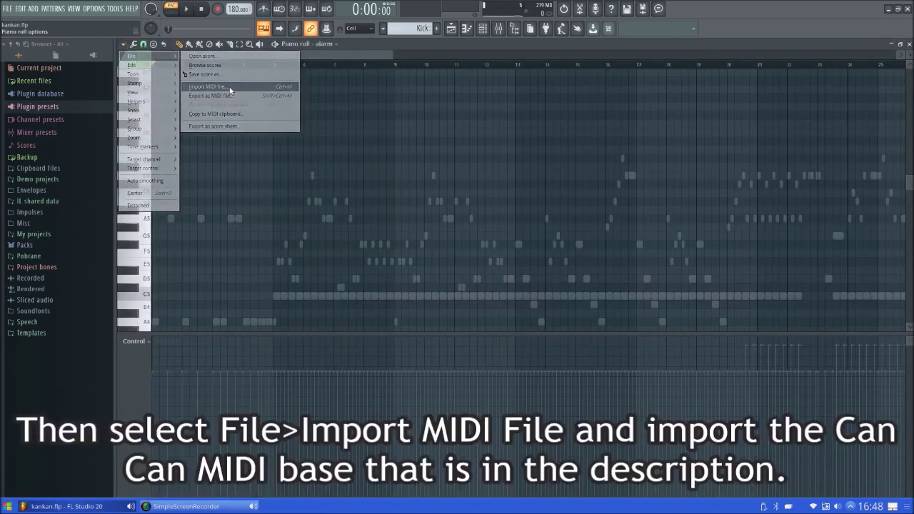
pyautogui.click(391, 155)
pyautogui.click(545, 238)
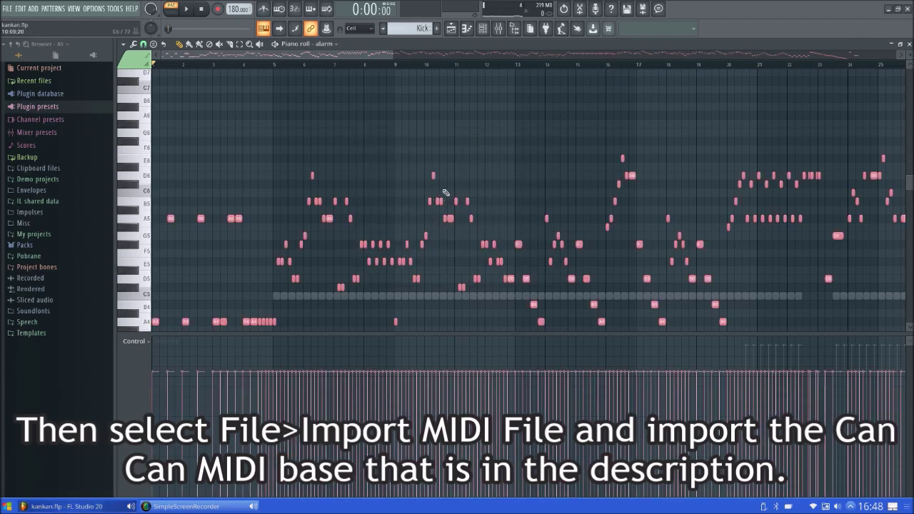
pyautogui.click(909, 44)
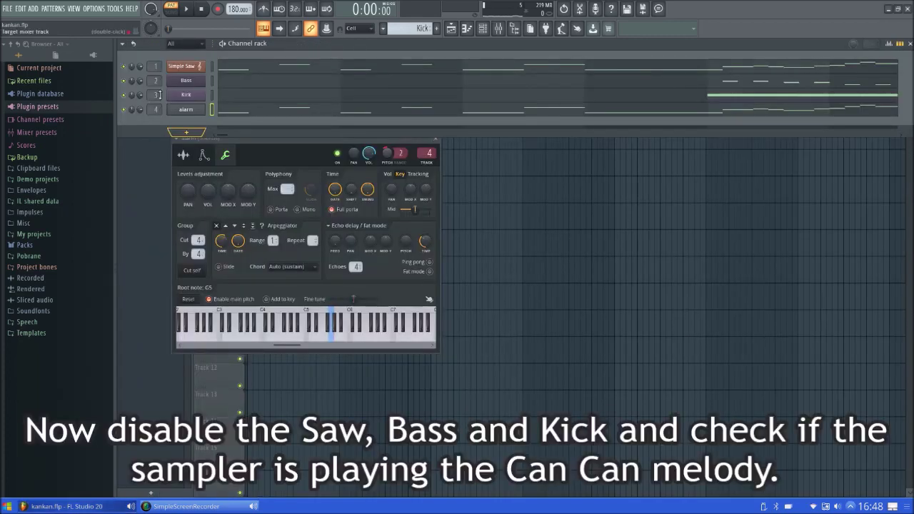
# Mute the Simple Saw, Bass and Kick channels, play the alarm melody alone and close the alarm channel's window
pyautogui.click(190, 9)
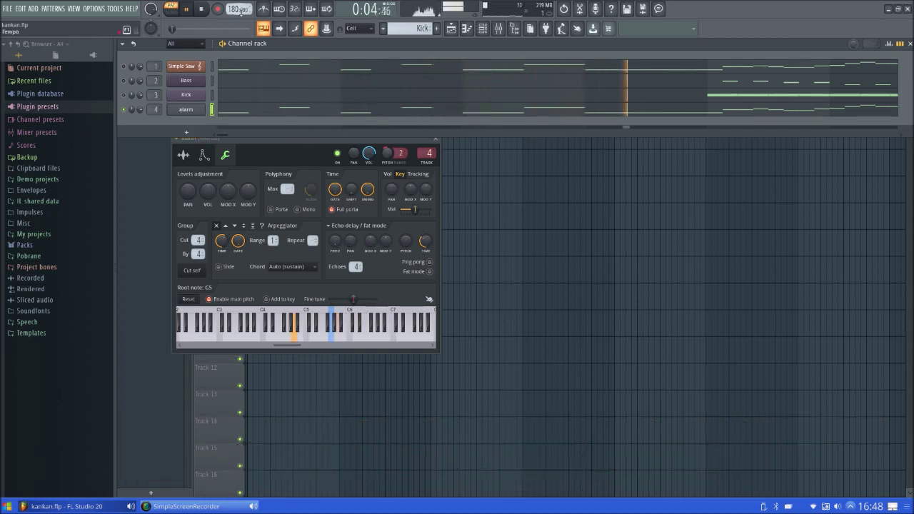
pyautogui.click(203, 10)
pyautogui.click(192, 135)
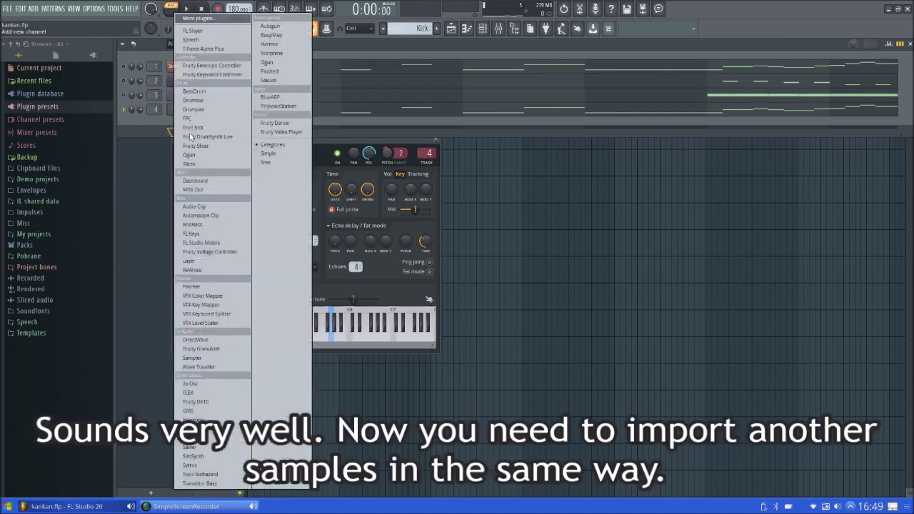
pyautogui.click(436, 140)
# Add a Sampler channel on mixer track 4 with the battery sample and the Can Can MIDI notes, and play it solo
pyautogui.click(187, 132)
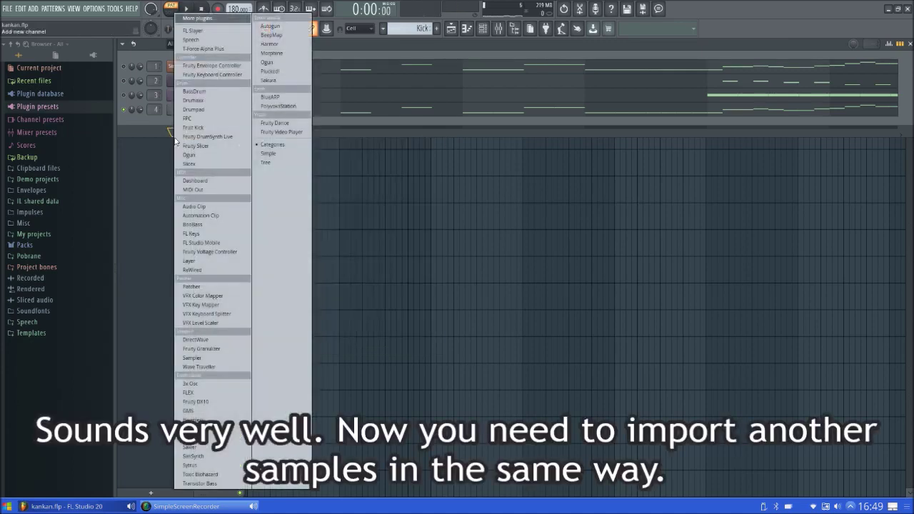
pyautogui.click(208, 361)
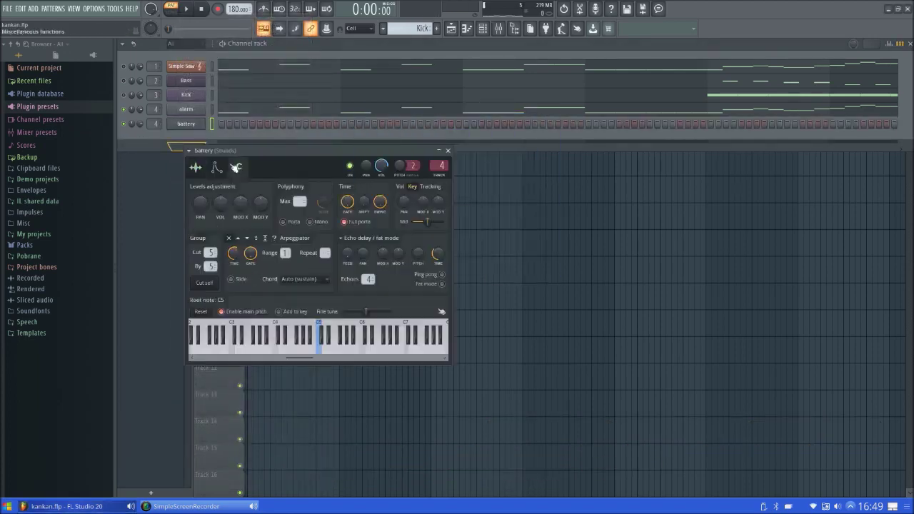
pyautogui.click(448, 151)
pyautogui.press('space')
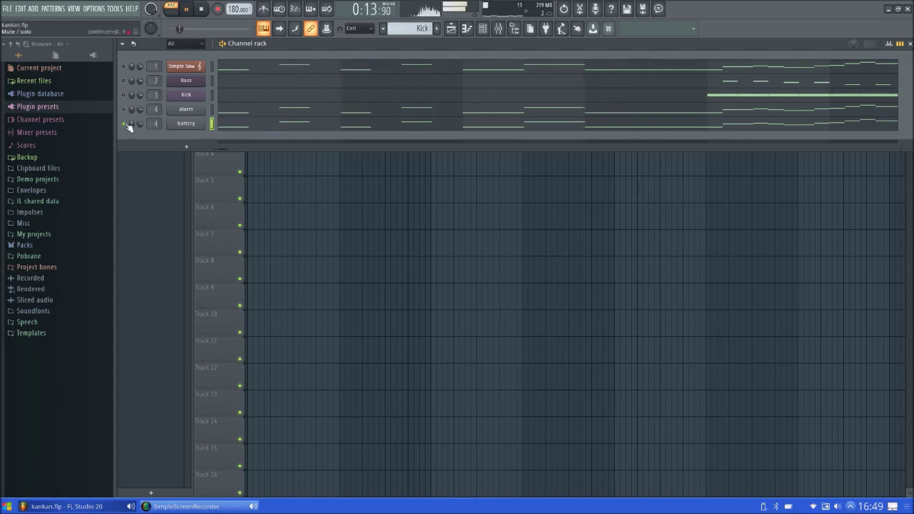
pyautogui.press('space')
# Add a Sampler channel for click.wav with the Can Can notes, tune its root note and listen to it
pyautogui.click(186, 146)
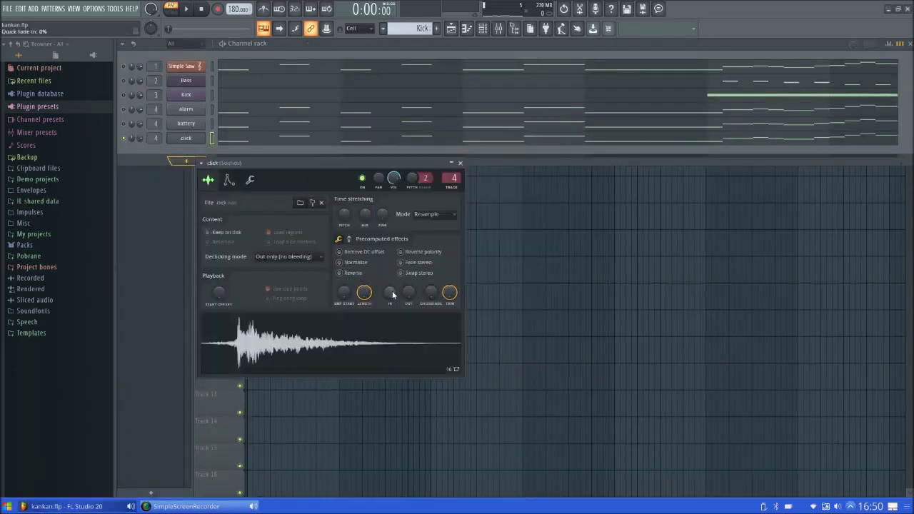
pyautogui.click(250, 180)
pyautogui.click(359, 340)
pyautogui.press('space')
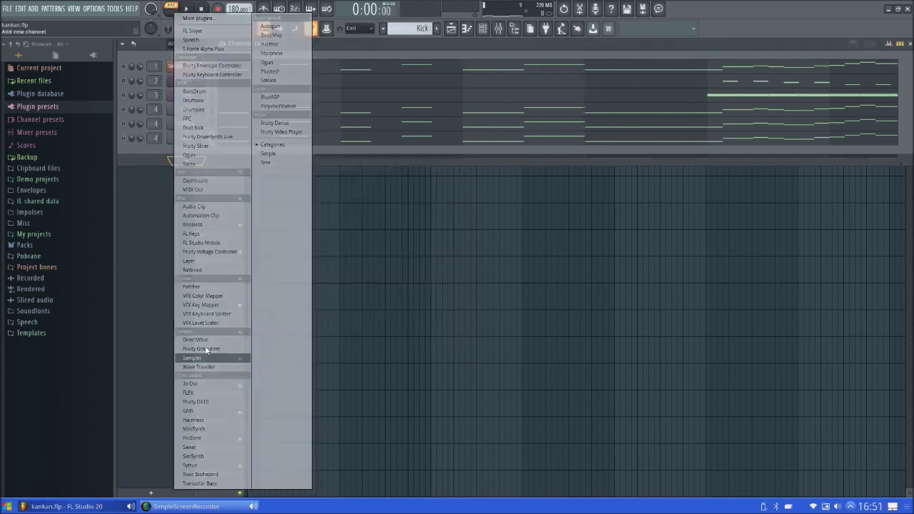
# Add a Sampler channel for cosmic.wav with the Can Can notes, set its root note to A4 and play it
pyautogui.click(207, 353)
pyautogui.click(262, 192)
pyautogui.click(334, 349)
pyautogui.press('space')
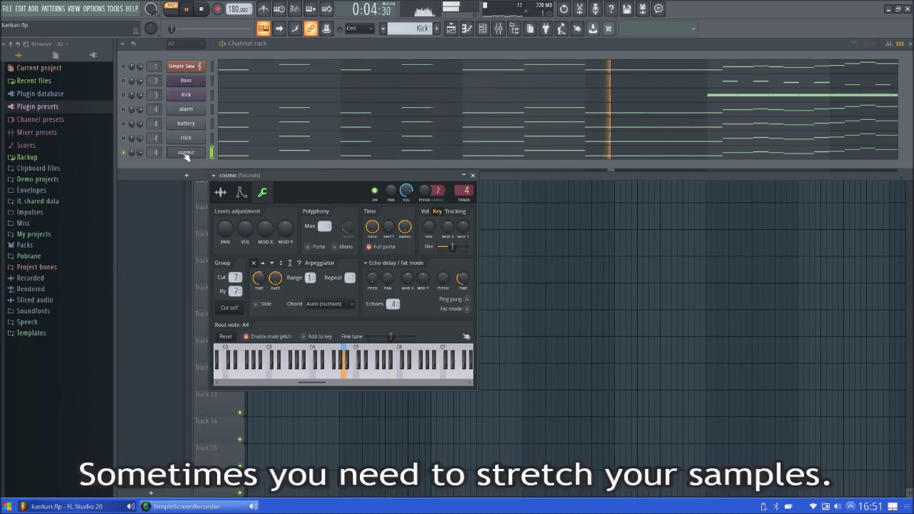
# Set the cosmic sample's time stretching mode to Stretch and adjust its stretch time while the melody plays
pyautogui.click(220, 192)
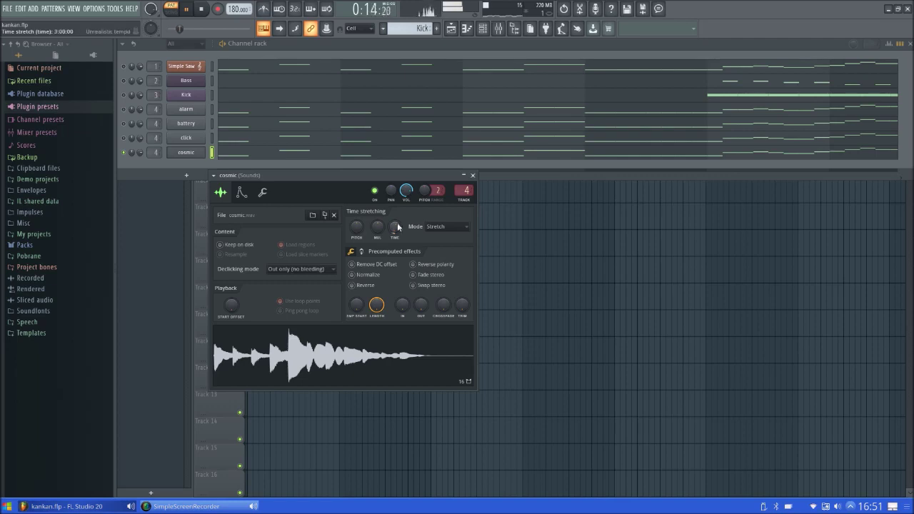
pyautogui.moveTo(395, 228); pyautogui.dragTo(386, 207)
pyautogui.click(201, 9)
# Add another Sampler channel on mixer track 4, load the focus sample into it and adjust its channel settings
pyautogui.click(187, 175)
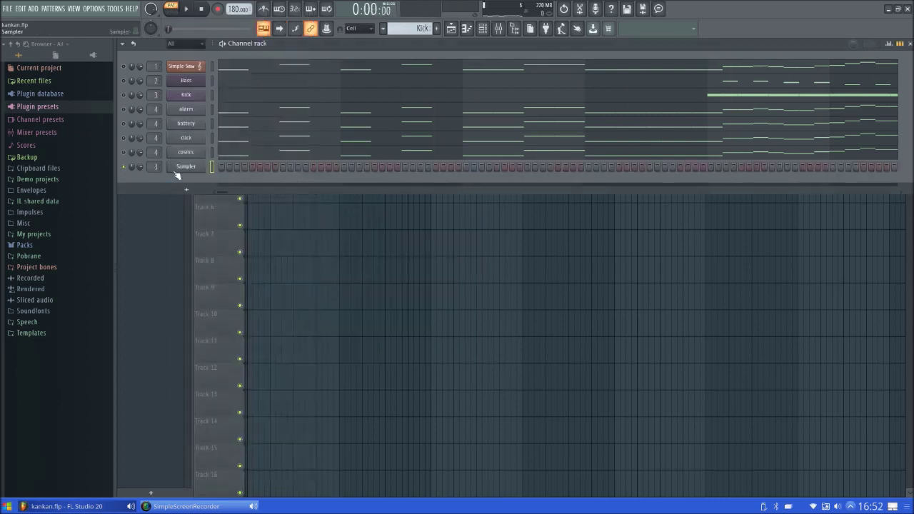
pyautogui.click(179, 169)
pyautogui.click(225, 128)
pyautogui.click(177, 107)
pyautogui.click(134, 106)
pyautogui.click(176, 106)
pyautogui.click(386, 89)
# Import the Can Can MIDI file into the focus channel's piano roll and play the melody to check it
pyautogui.press('F7')
pyautogui.hotkey('ctrl', 'm')
pyautogui.click(533, 236)
pyautogui.press('space')
pyautogui.click(909, 44)
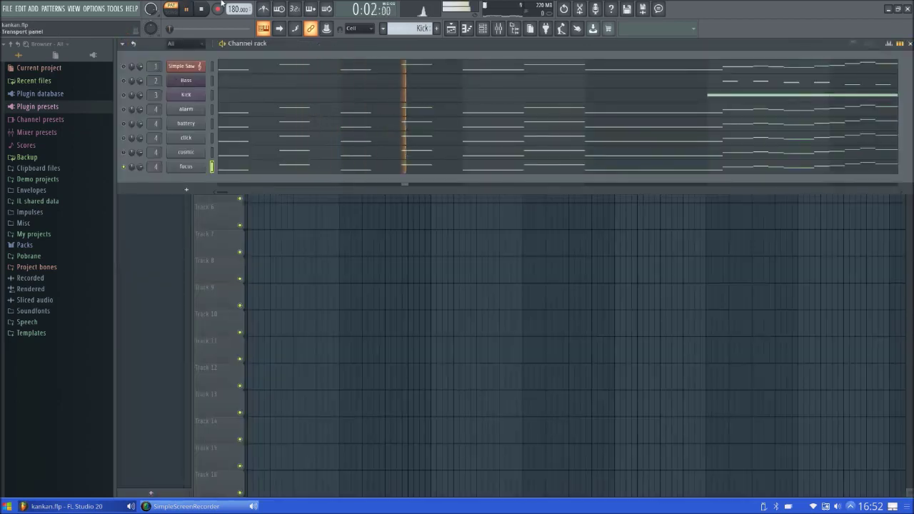
pyautogui.click(202, 10)
# Add a Sampler channel on mixer track 4 with the startup sample and set its root note to G#4
pyautogui.click(187, 189)
pyautogui.click(185, 181)
pyautogui.click(292, 200)
pyautogui.click(188, 118)
pyautogui.rightClick(254, 281)
pyautogui.click(145, 118)
pyautogui.click(167, 118)
pyautogui.press('q')
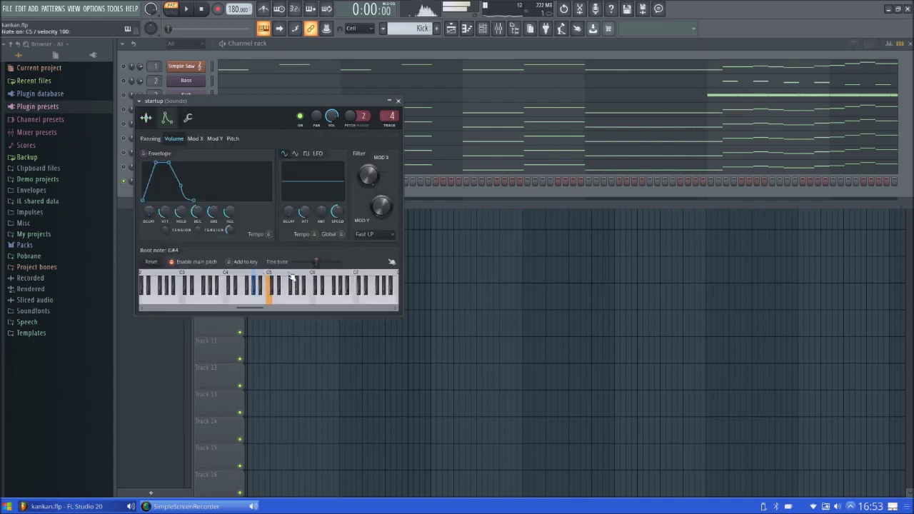
# Close the startup sampler's window, import the Can Can MIDI notes into the channel and play it briefly
pyautogui.click(398, 101)
pyautogui.press('space')
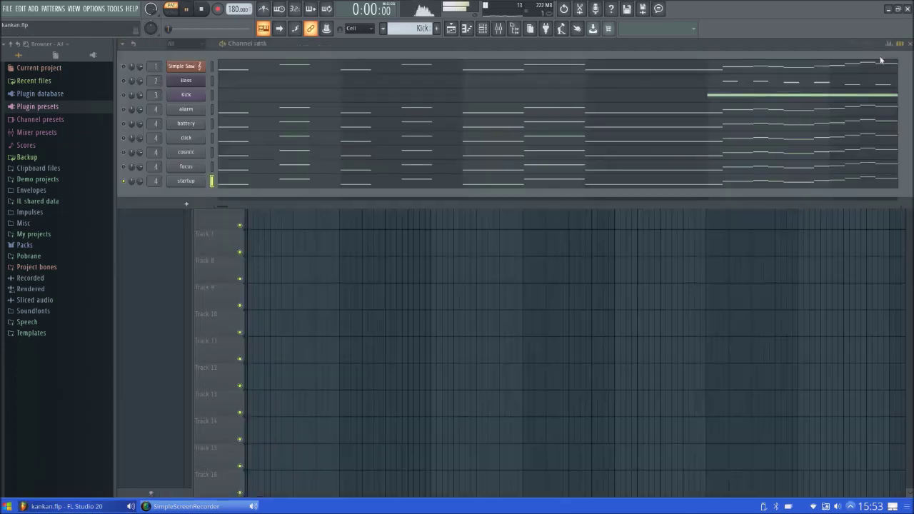
pyautogui.click(203, 10)
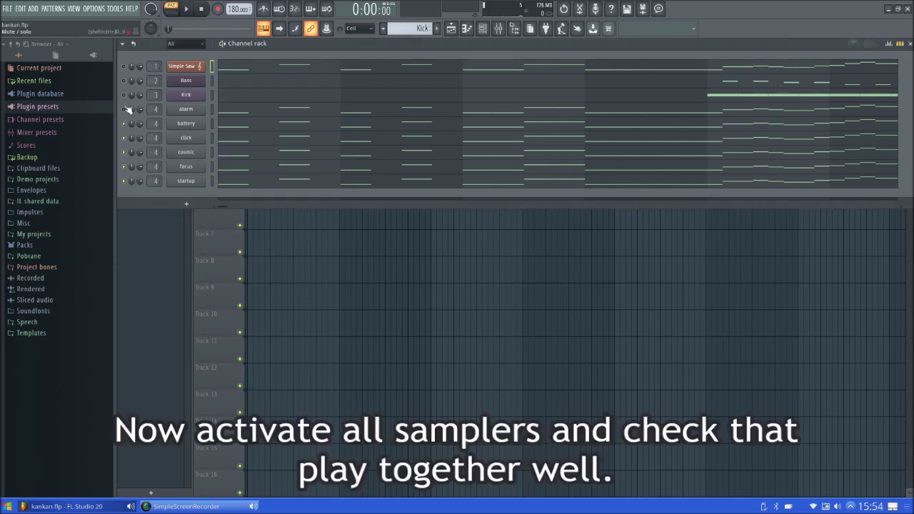
# Unmute all six sampler channels and listen to them playing the Can Can melody together
pyautogui.press('space')
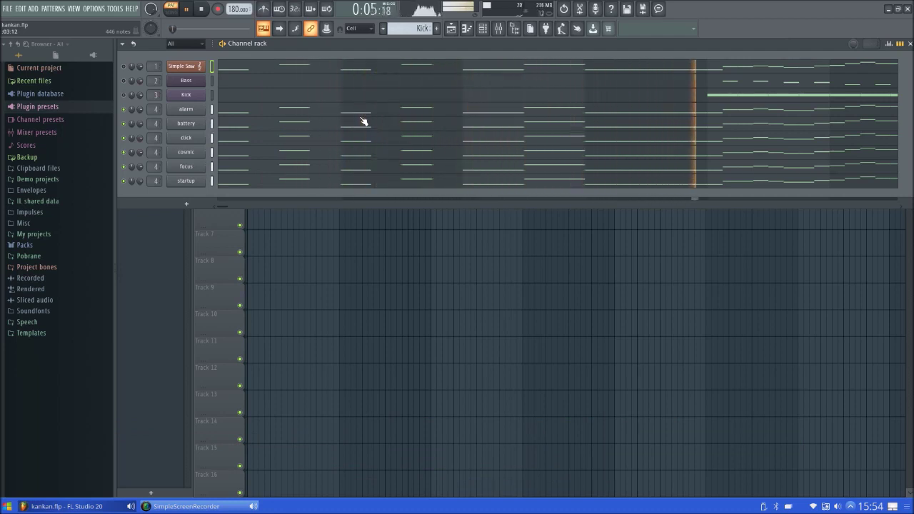
pyautogui.press('space')
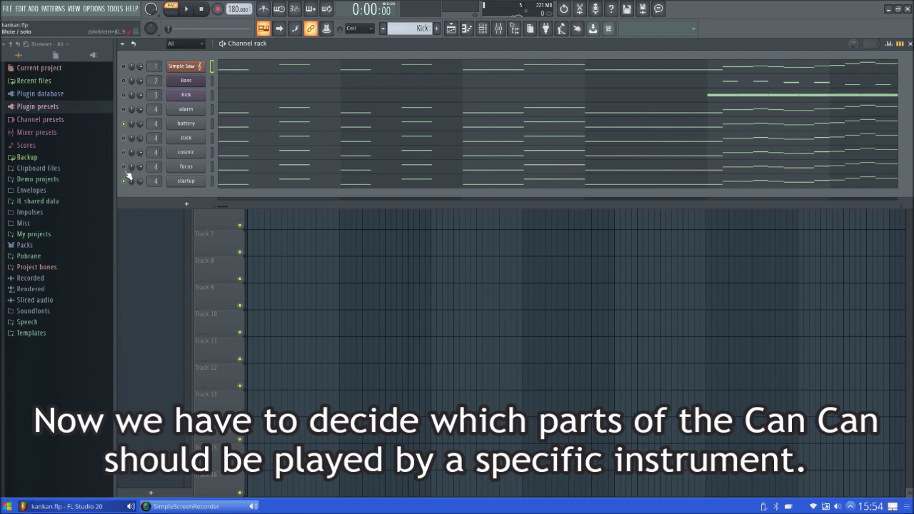
# Mute every channel except battery, play its piano roll to find the intro's end, and place the playhead at bar 5
pyautogui.click(231, 130)
pyautogui.press('space')
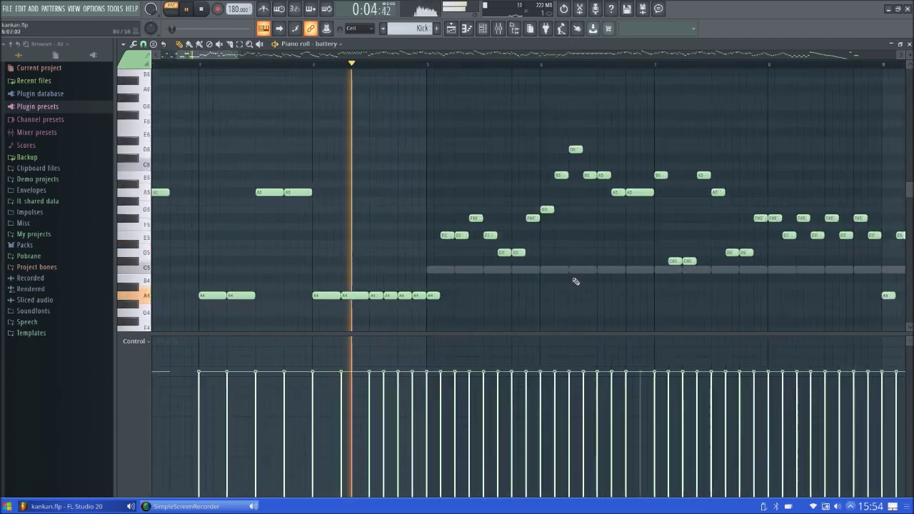
pyautogui.press('space')
pyautogui.click(403, 65)
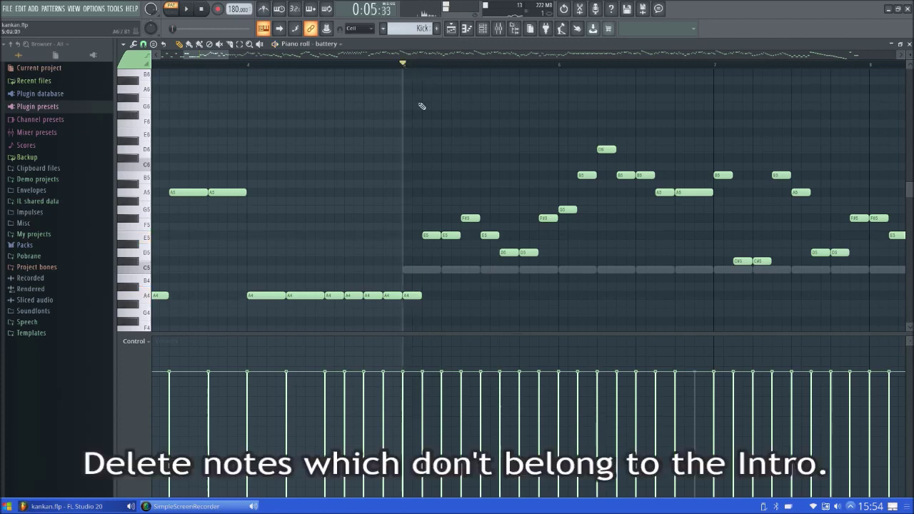
pyautogui.scroll(-5, 396, 157)
pyautogui.scroll(2, 579, 197)
pyautogui.press('space')
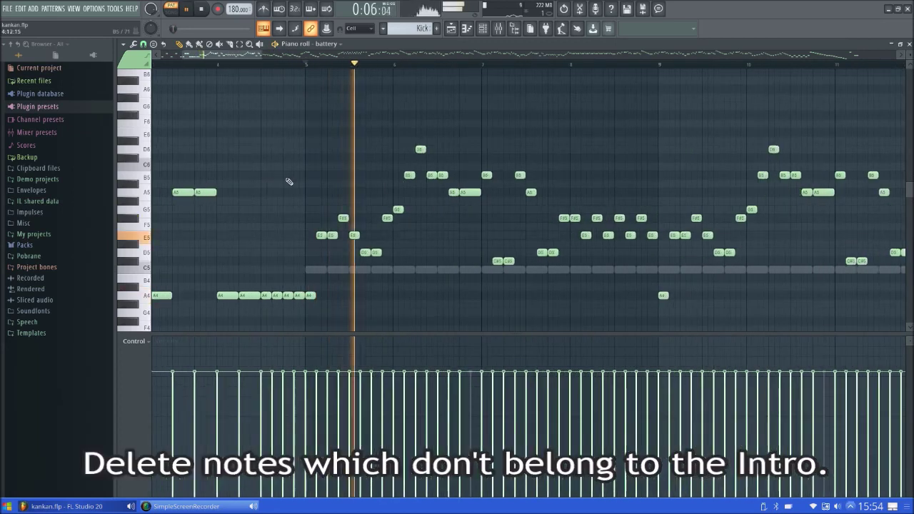
pyautogui.press('space')
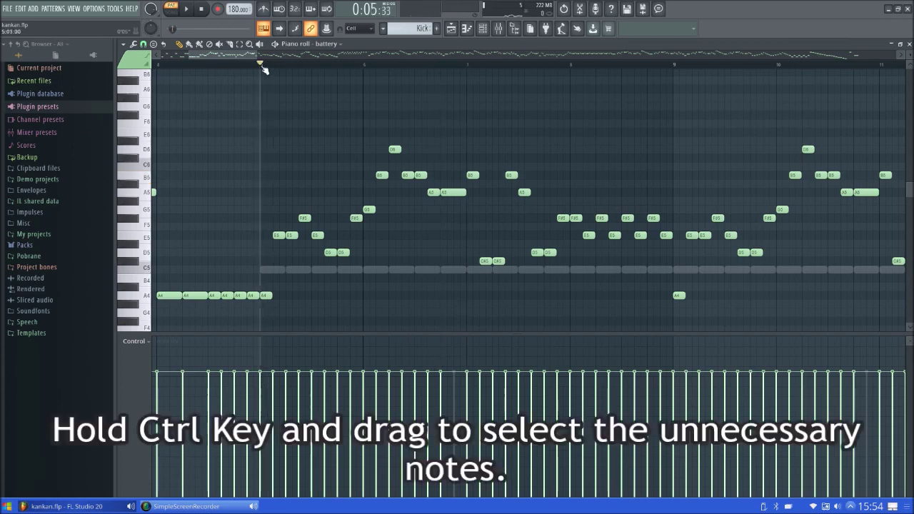
# Delete the battery channel's notes from bar 5 onward, keeping only the intro, and close the piano roll
pyautogui.moveTo(277, 94); pyautogui.dragTo(453, 317)
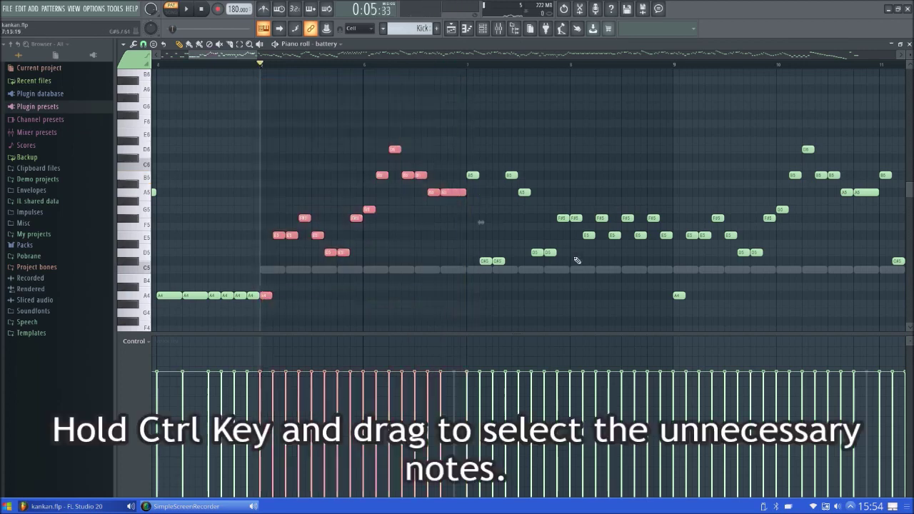
pyautogui.press('Delete')
pyautogui.click(910, 44)
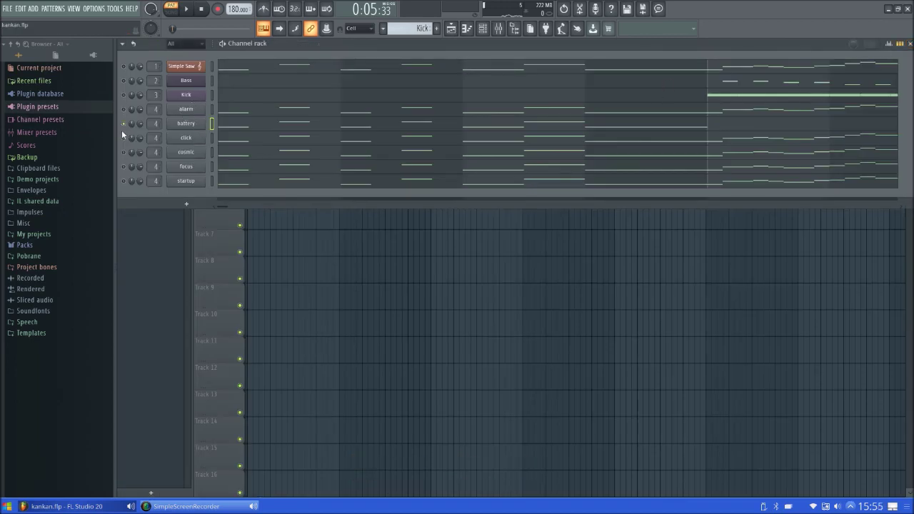
# Delete the intro notes before bar 5 from the alarm channel's piano roll and return to the channel rack
pyautogui.click(237, 110)
pyautogui.moveTo(551, 120); pyautogui.dragTo(157, 308)
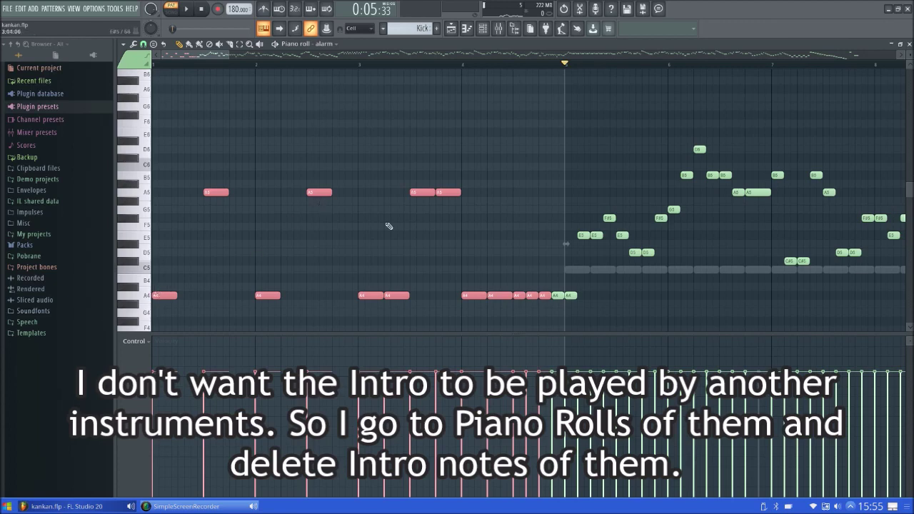
pyautogui.press('Delete')
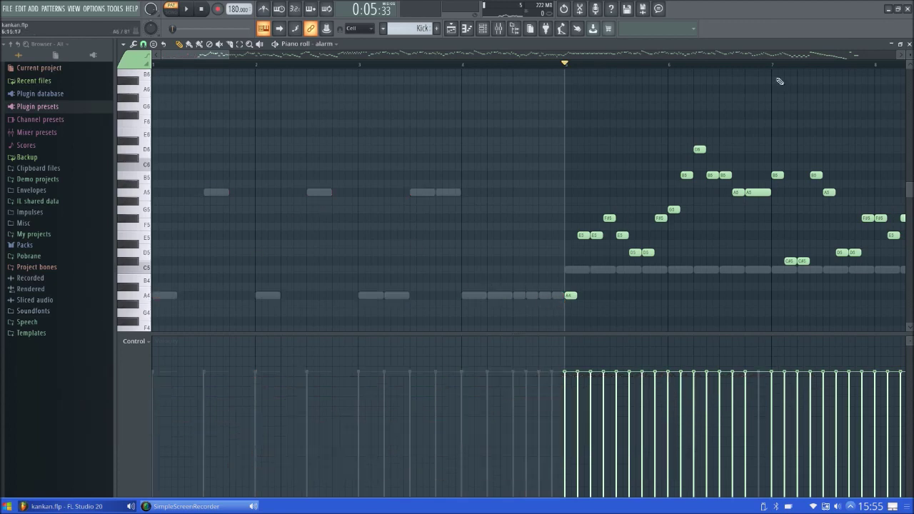
pyautogui.click(908, 44)
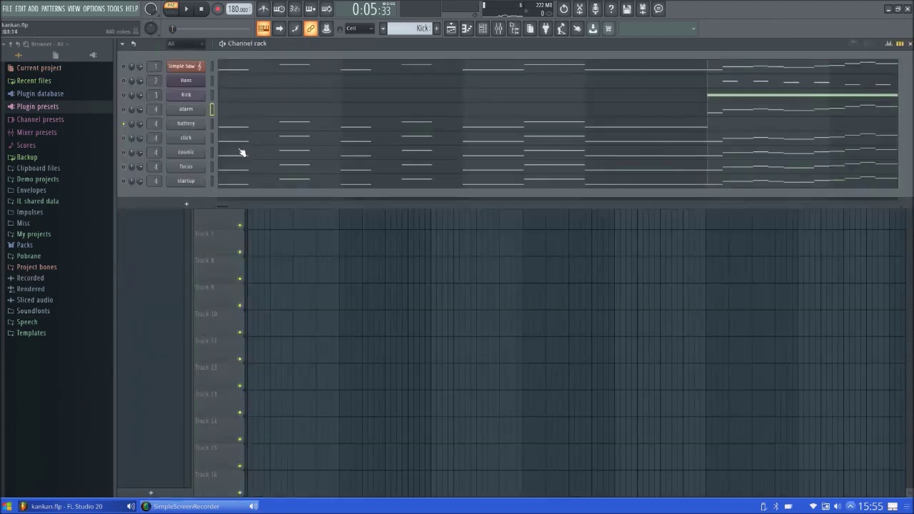
# Delete the startup channel's notes before bar 5 in its piano roll and play the pattern from the channel rack
pyautogui.click(286, 179)
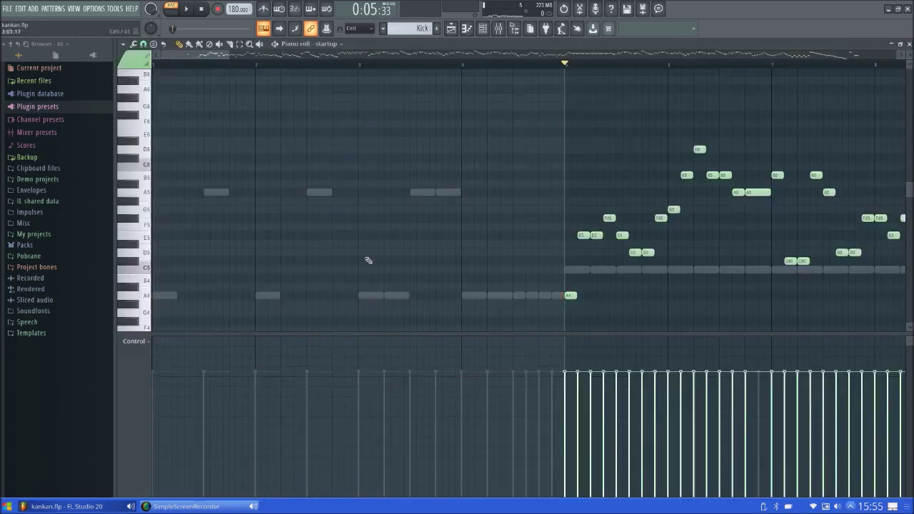
pyautogui.press('F7')
pyautogui.press('space')
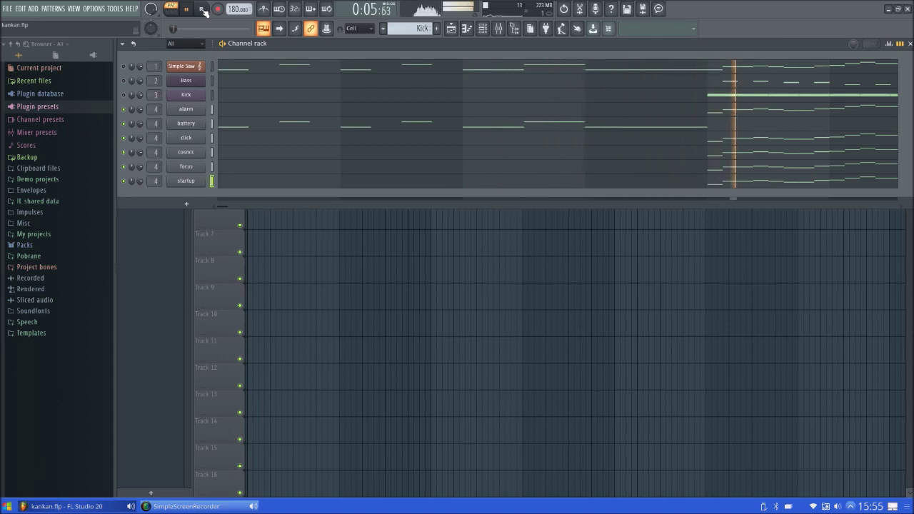
pyautogui.click(202, 9)
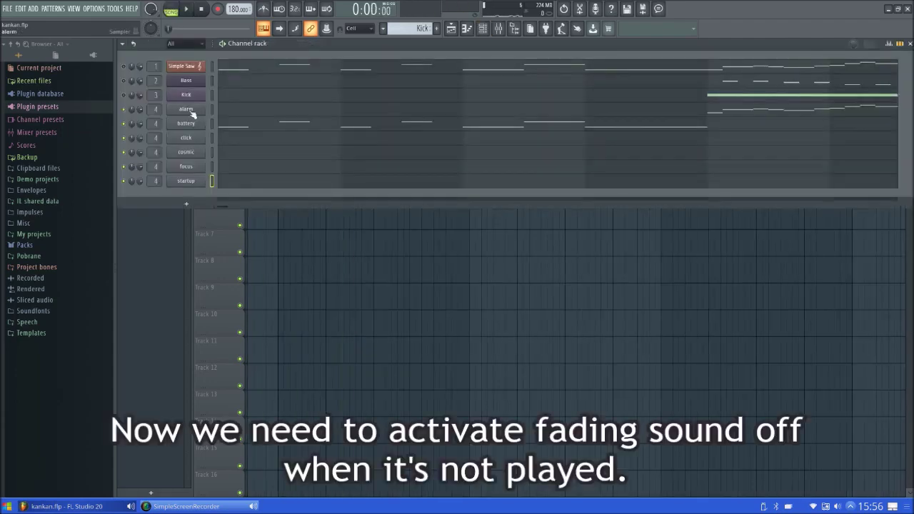
# Enable the alarm sampler's volume envelope with the attack set to zero, and close its settings
pyautogui.click(190, 113)
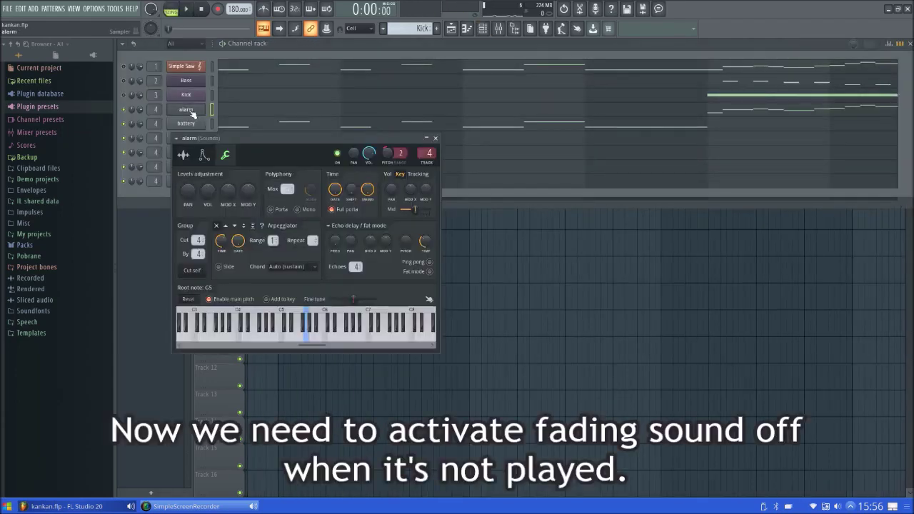
pyautogui.click(208, 157)
pyautogui.click(186, 155)
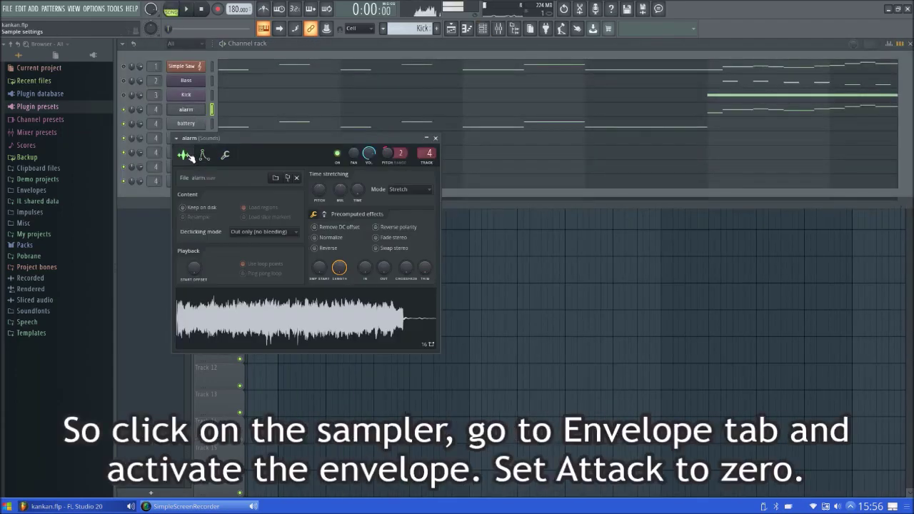
pyautogui.click(205, 156)
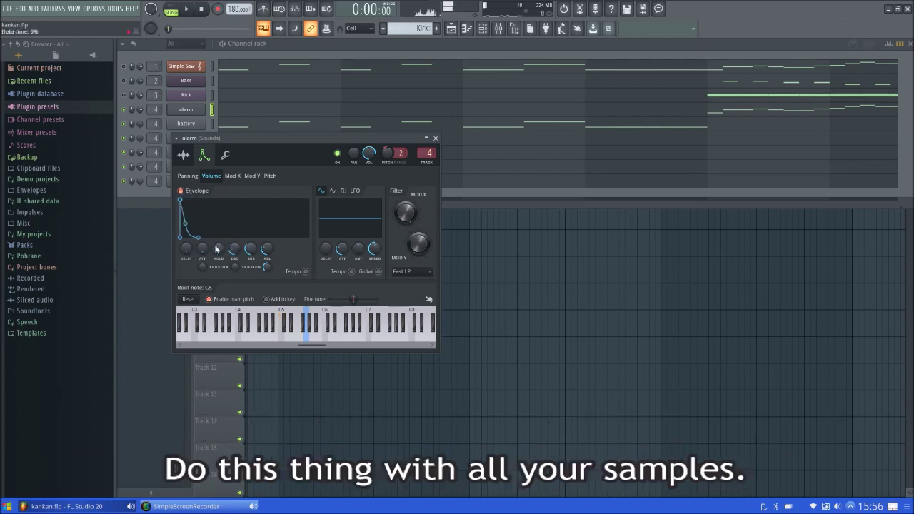
pyautogui.click(436, 139)
# Apply the same zero-attack volume envelope to the battery, click, cosmic, focus and startup samplers
pyautogui.press('space')
pyautogui.click(185, 123)
pyautogui.click(448, 151)
pyautogui.click(185, 138)
pyautogui.click(461, 163)
pyautogui.click(186, 152)
pyautogui.click(473, 175)
pyautogui.click(185, 166)
pyautogui.click(399, 103)
pyautogui.click(186, 181)
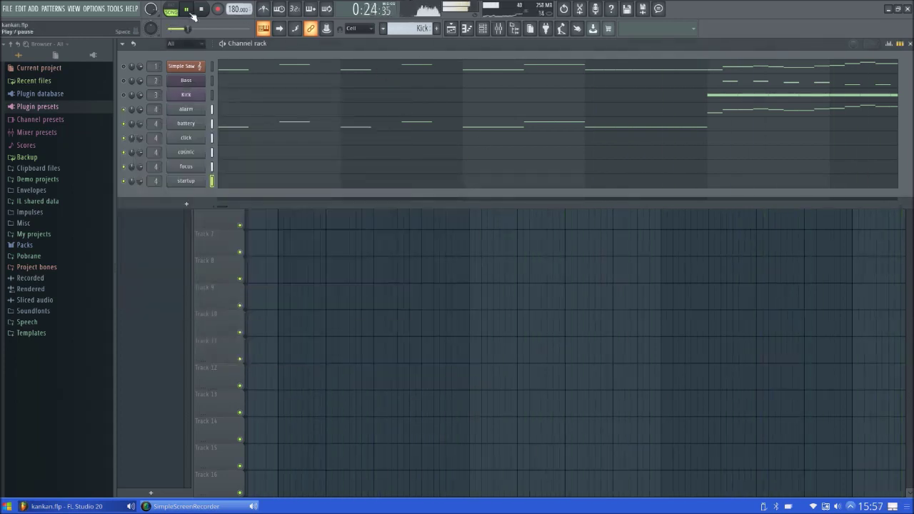
# Listen to the arrangement with Simple Saw, Bass and Kick muted, and return playback to the start
pyautogui.press('space')
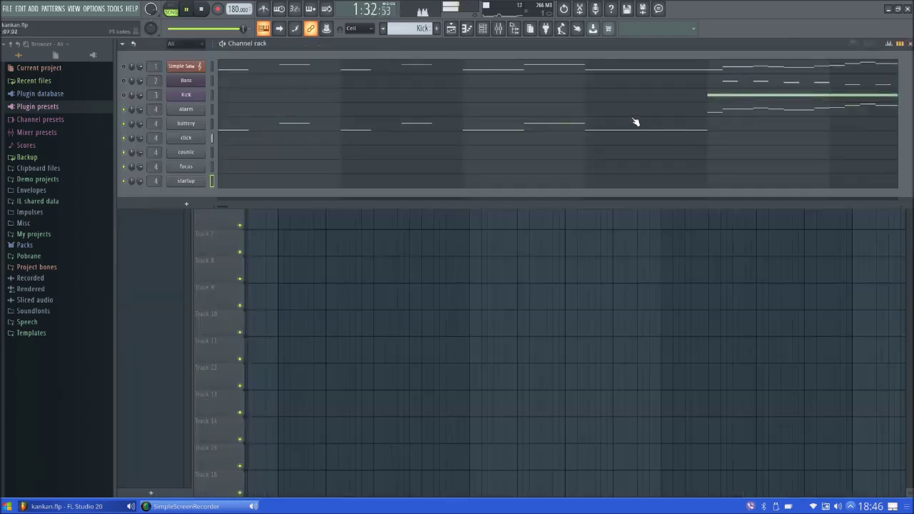
pyautogui.press('space')
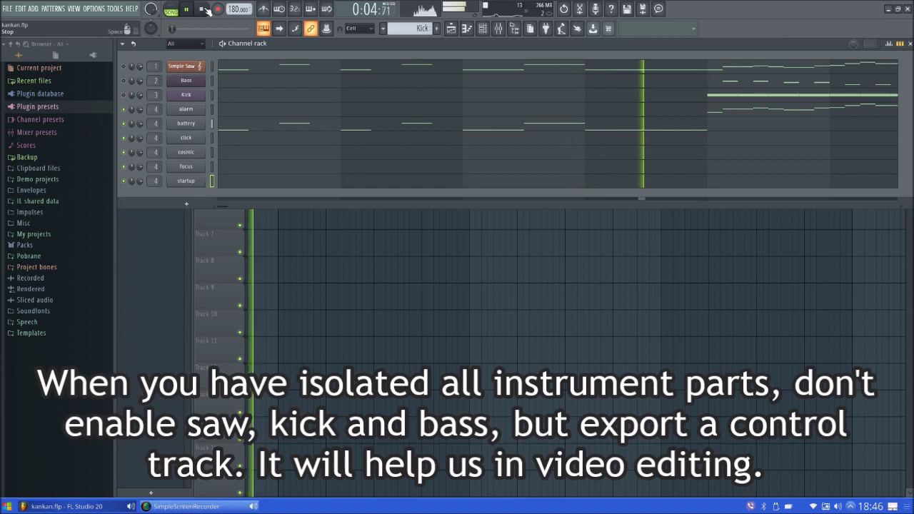
pyautogui.click(203, 10)
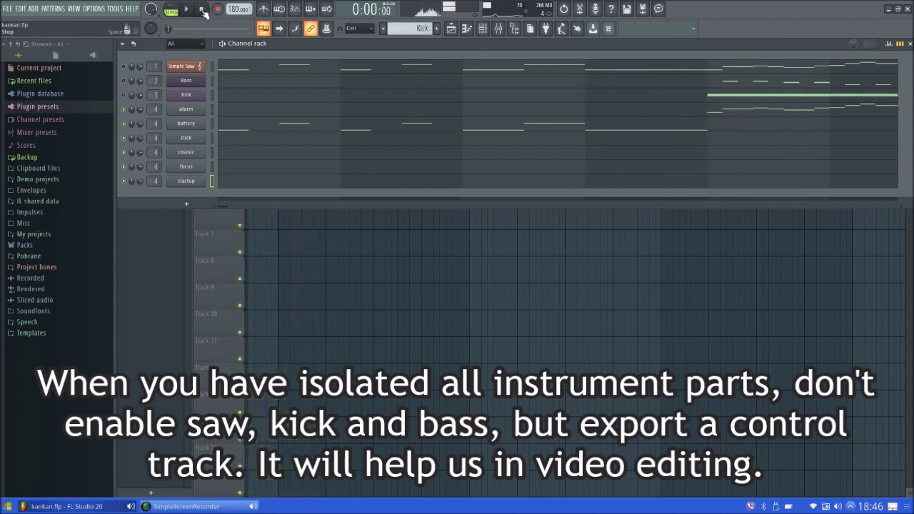
# Export the song without Simple Saw, Bass and Kick as a wave file named Control Track in the cancan folder
pyautogui.click(10, 10)
pyautogui.moveTo(45, 95)
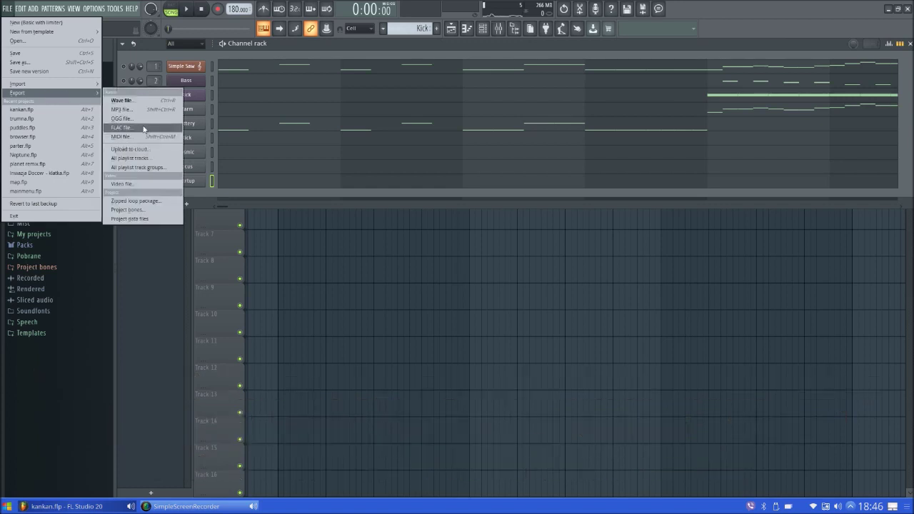
pyautogui.click(127, 101)
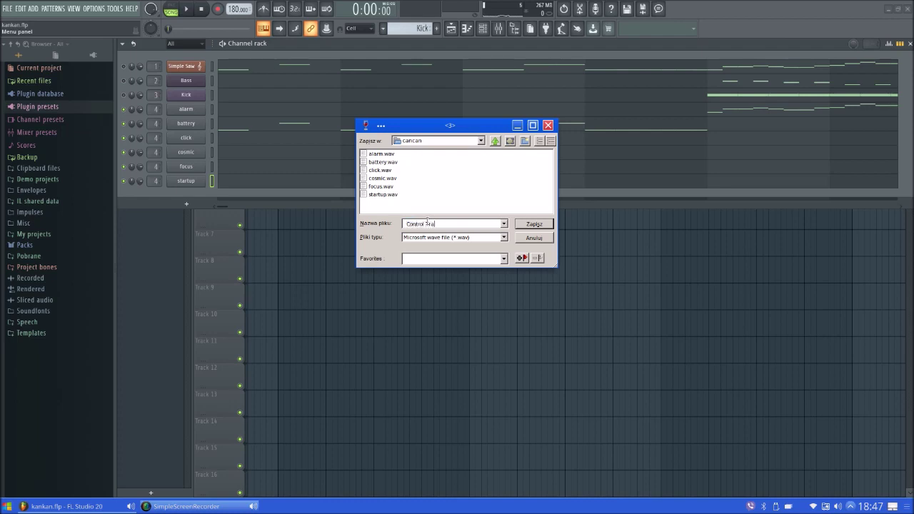
pyautogui.press('Return')
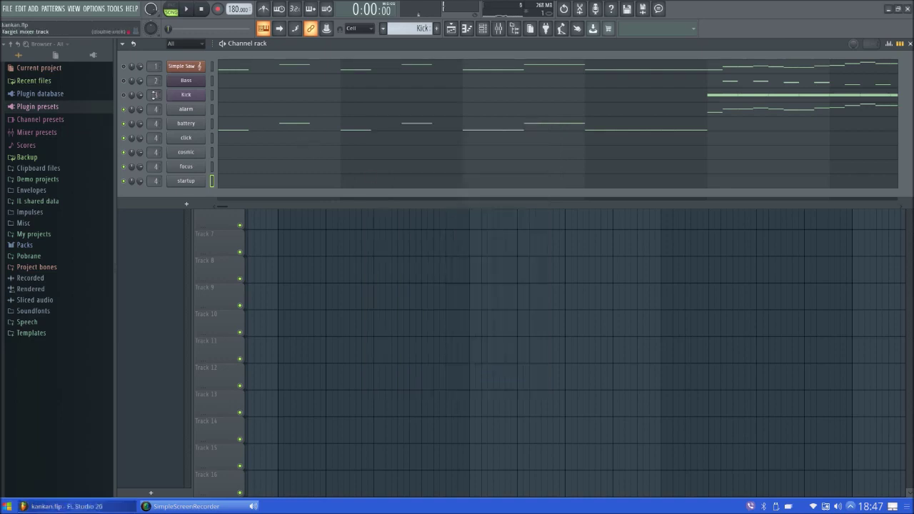
# Unmute Simple Saw, Bass and Kick, and export the full song as a wave file named Main Track in the cancan folder
pyautogui.click(187, 9)
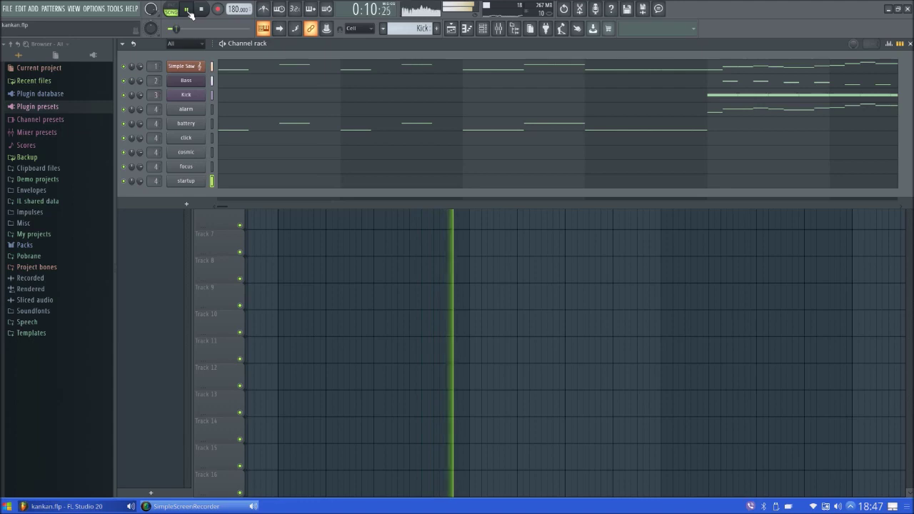
pyautogui.click(201, 8)
pyautogui.click(7, 9)
pyautogui.moveTo(18, 93)
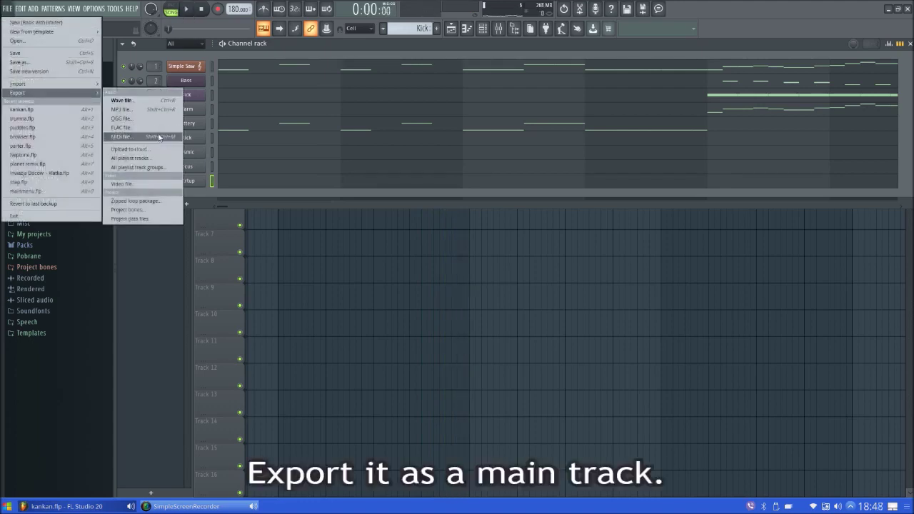
pyautogui.click(121, 100)
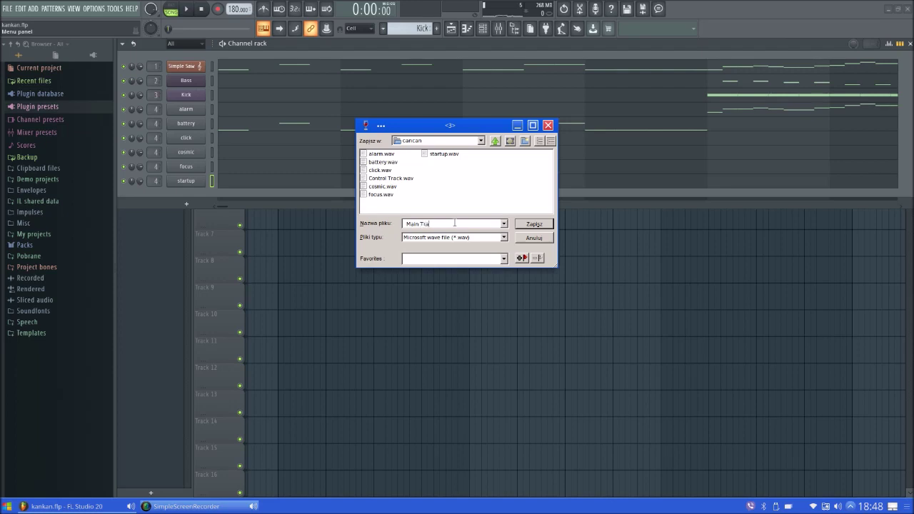
pyautogui.write('Main Track')
pyautogui.press('Return')
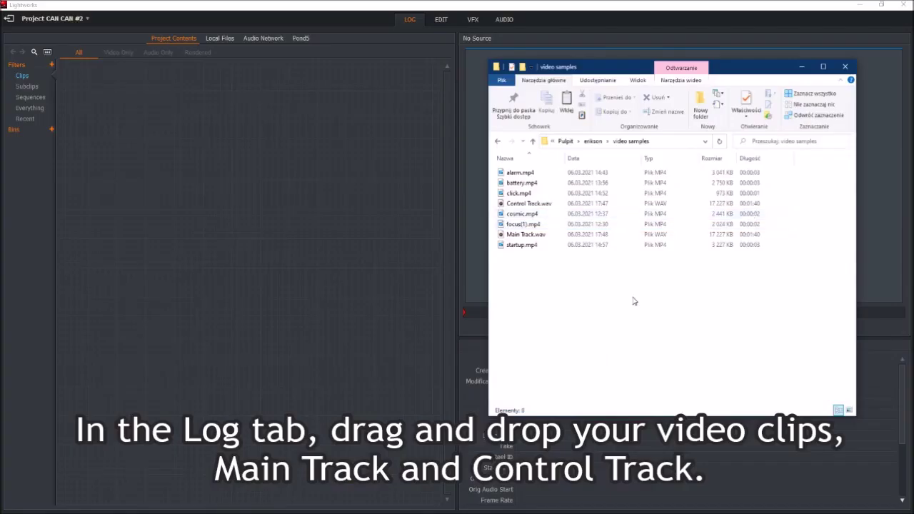
# Switch to Lightworks, import the six video clips, Control Track and Main Track from the video samples folder, and open the Edit workspace
pyautogui.moveTo(633, 300); pyautogui.dragTo(527, 185)
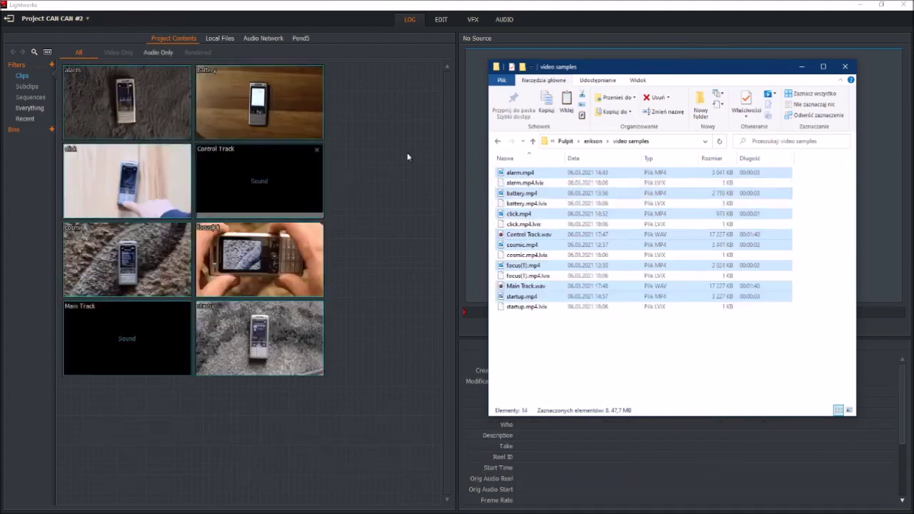
pyautogui.click(408, 156)
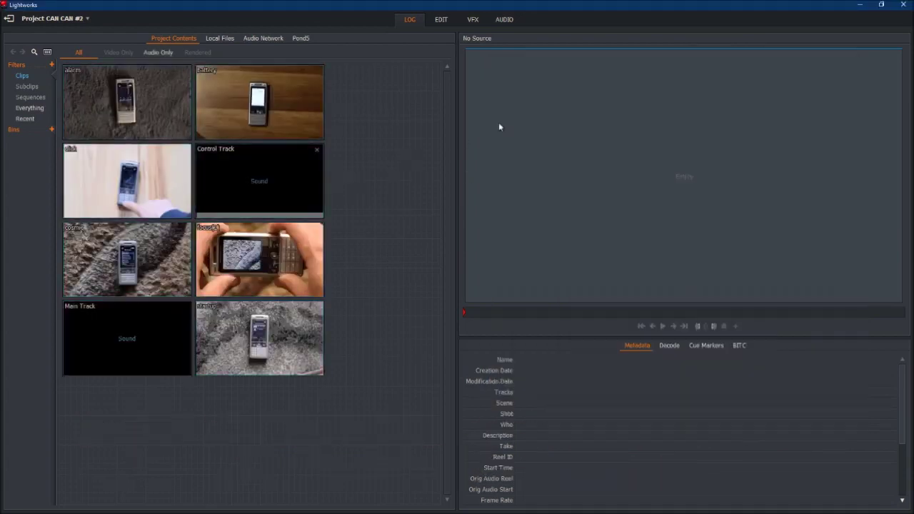
pyautogui.click(441, 20)
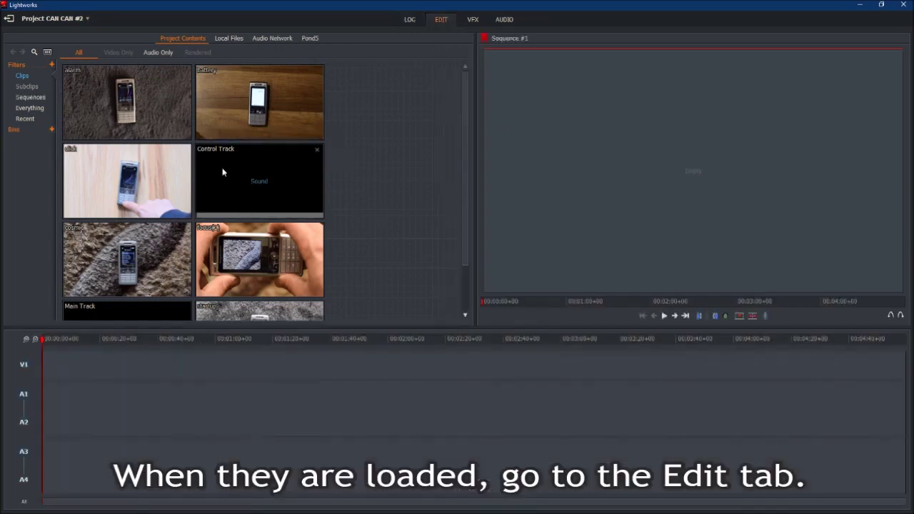
# Place Control Track at the start of audio tracks A1 and A2 and mute both tracks
pyautogui.moveTo(222, 172); pyautogui.dragTo(45, 409)
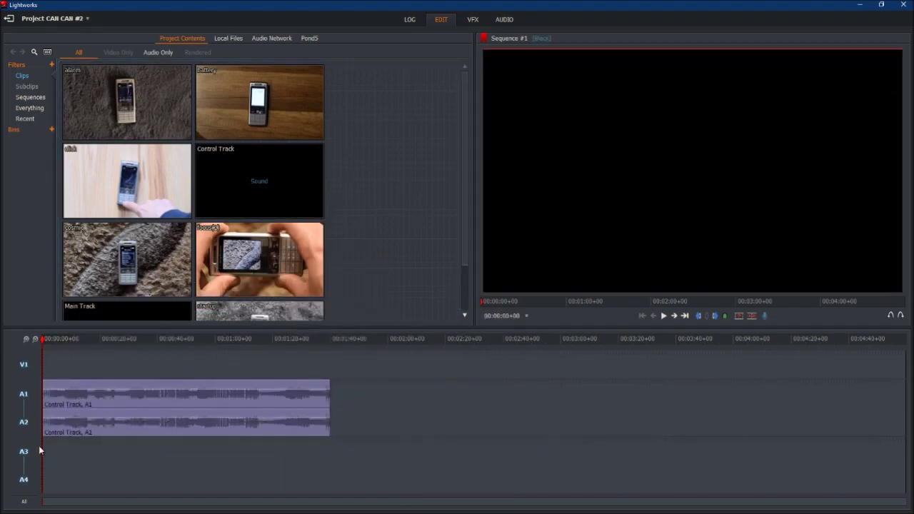
pyautogui.scroll(5, 39, 455)
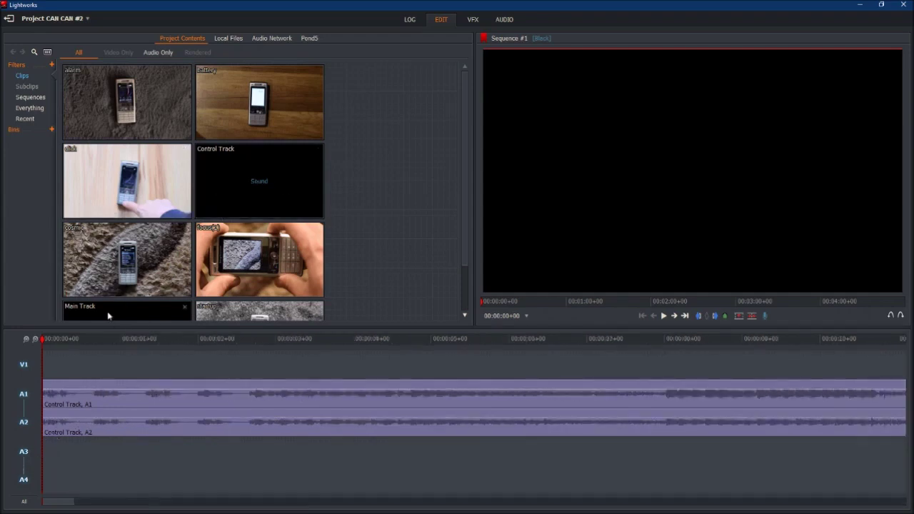
pyautogui.click(25, 395)
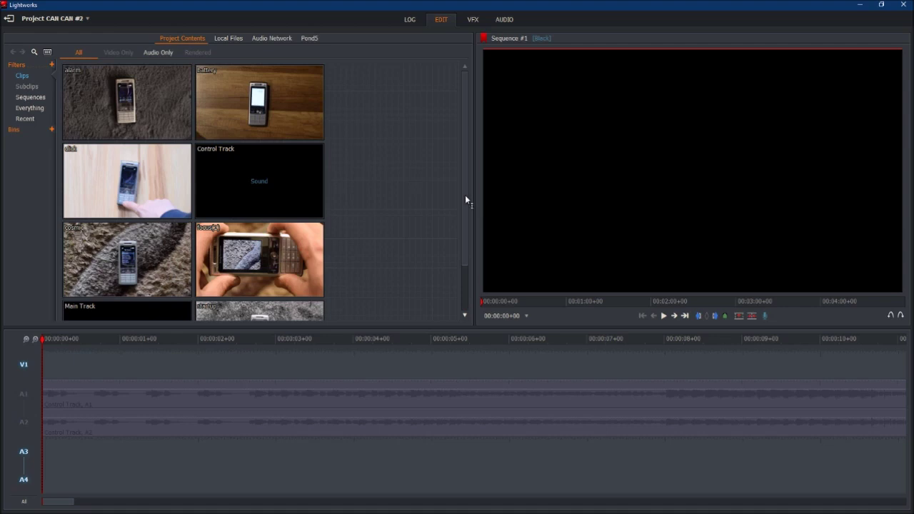
# Place Main Track at the start of audio tracks A3 and A4 and play it back
pyautogui.scroll(-1, 465, 247)
pyautogui.moveTo(85, 268); pyautogui.dragTo(46, 464)
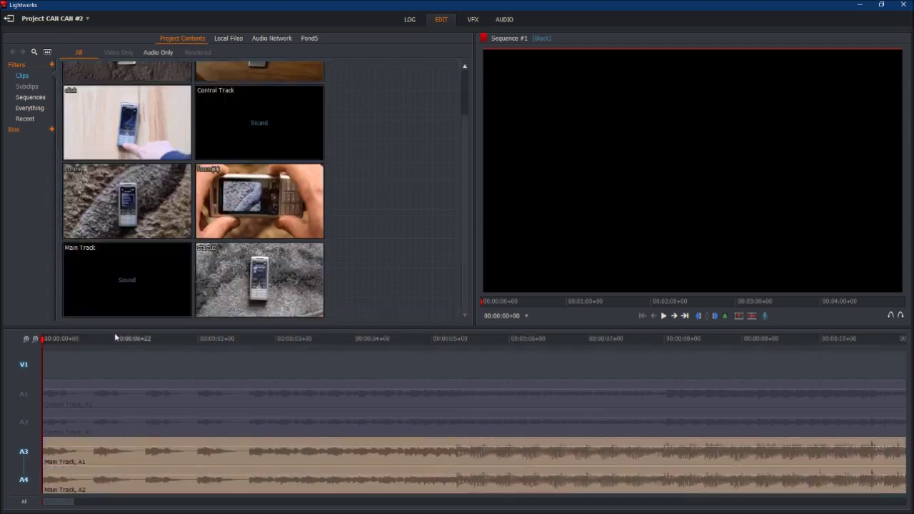
pyautogui.press('space')
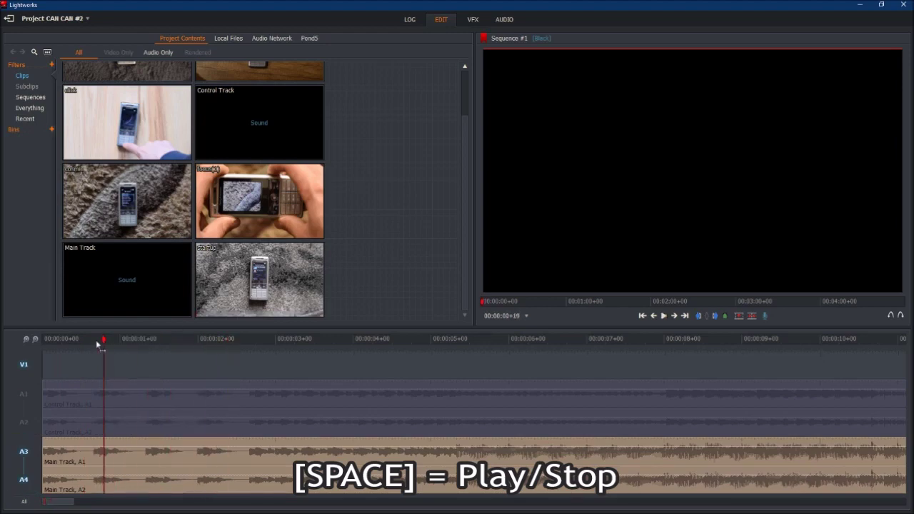
# Add two new audio tracks to the sequence above the Control Track audio
pyautogui.rightClick(33, 365)
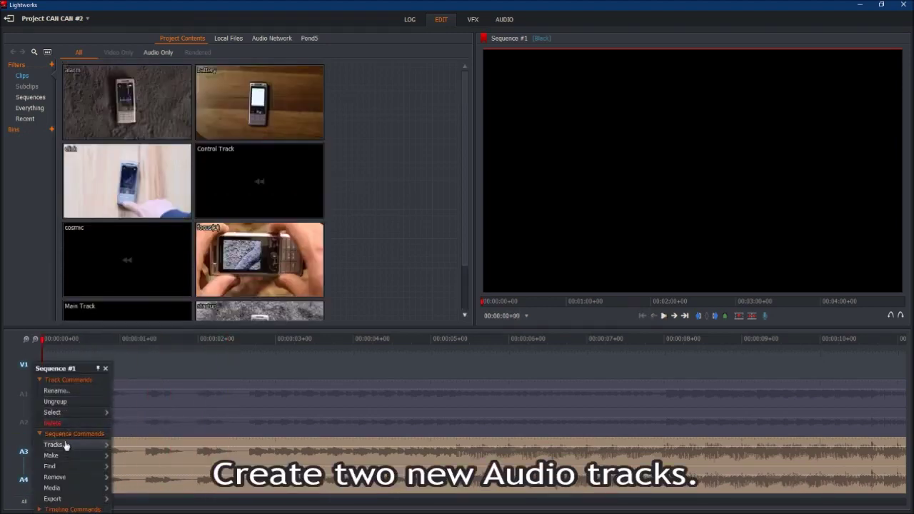
pyautogui.moveTo(67, 444)
pyautogui.click(146, 421)
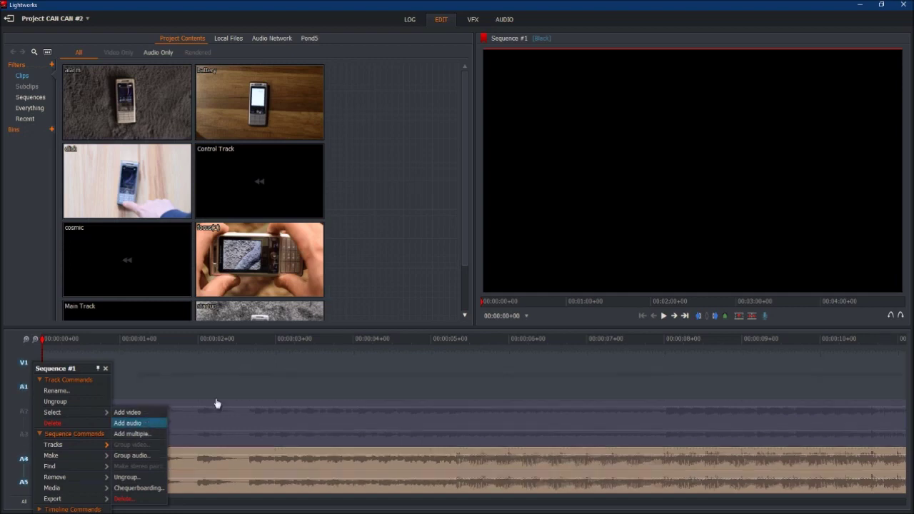
pyautogui.rightClick(10, 398)
pyautogui.moveTo(27, 422)
pyautogui.click(102, 423)
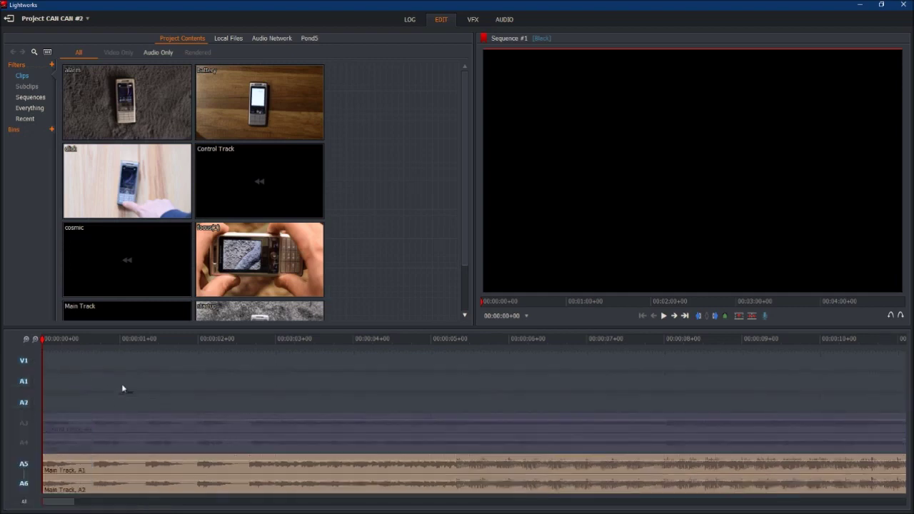
# Place the battery video clip at the start of the timeline on tracks V1, A1 and A2
pyautogui.moveTo(113, 116)
pyautogui.mouseDown()
pyautogui.moveTo(60, 369)
pyautogui.moveTo(106, 102)
pyautogui.moveTo(114, 105)
pyautogui.mouseUp()
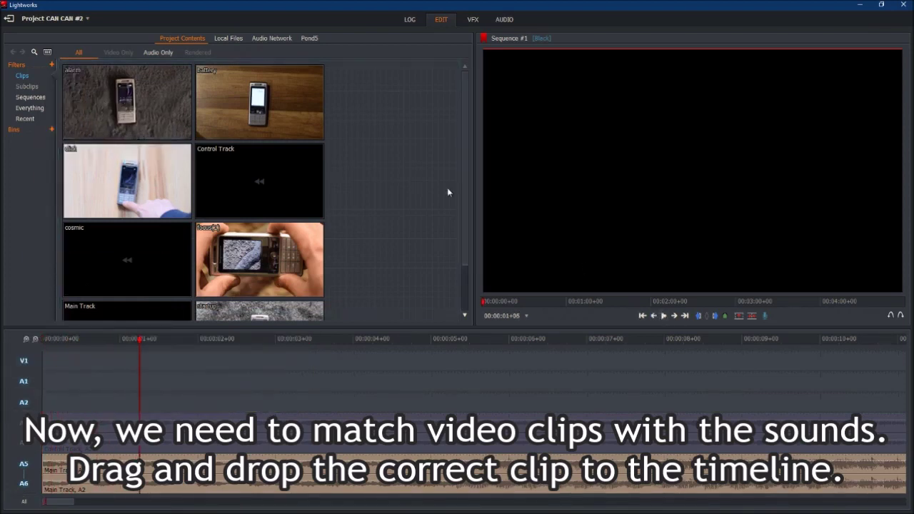
pyautogui.scroll(-2, 462, 114)
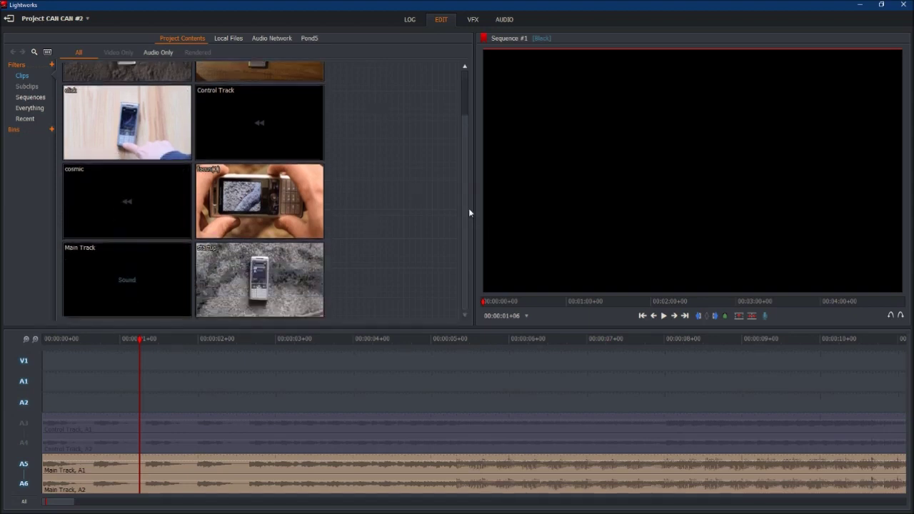
pyautogui.scroll(2, 470, 212)
pyautogui.moveTo(236, 105); pyautogui.dragTo(44, 368)
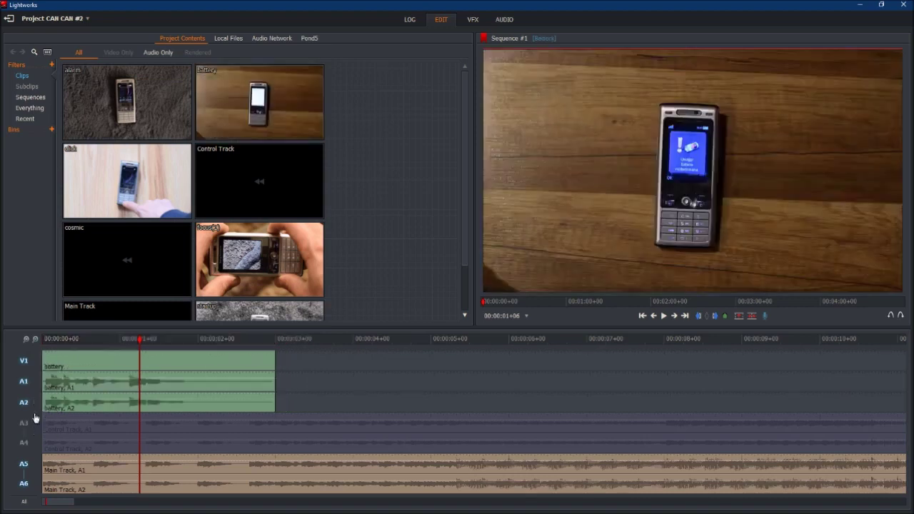
# Mute the battery clip's audio on A1 and A2, and preview the clip against Main Track from the start
pyautogui.click(29, 387)
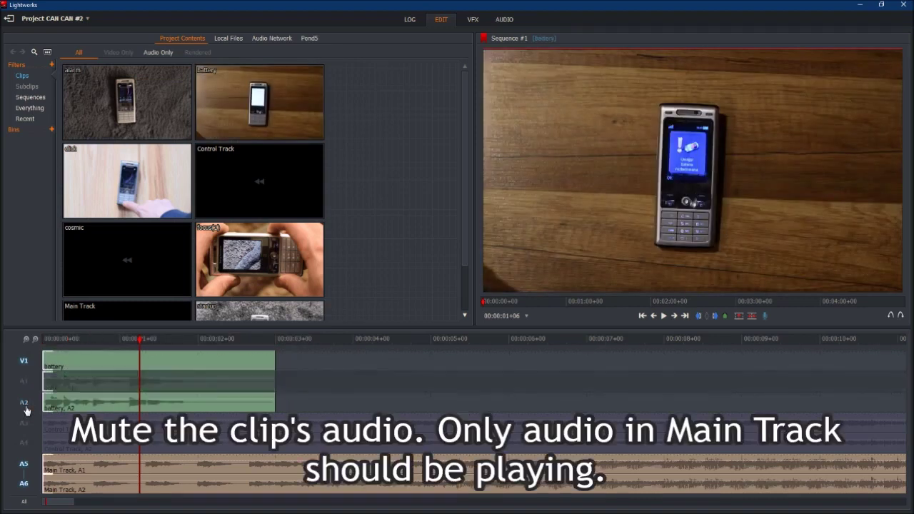
pyautogui.click(26, 410)
pyautogui.moveTo(105, 338); pyautogui.dragTo(24, 344)
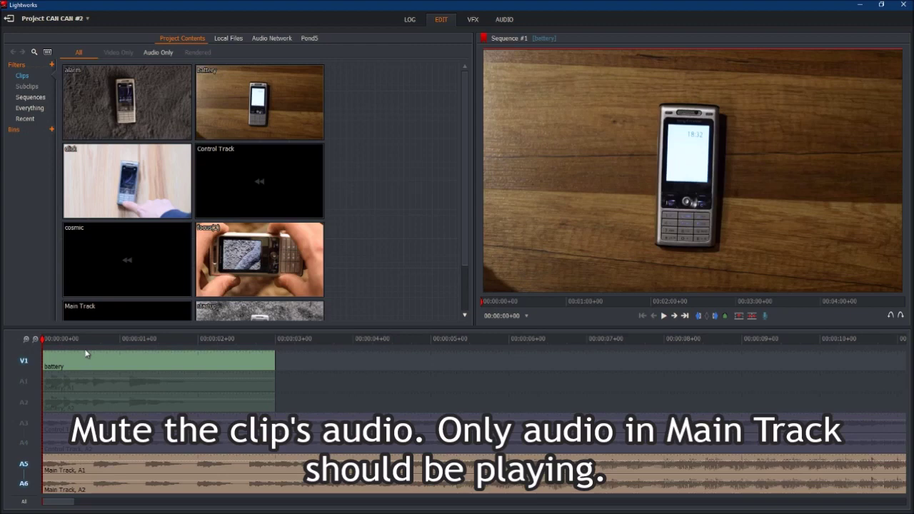
pyautogui.press('space')
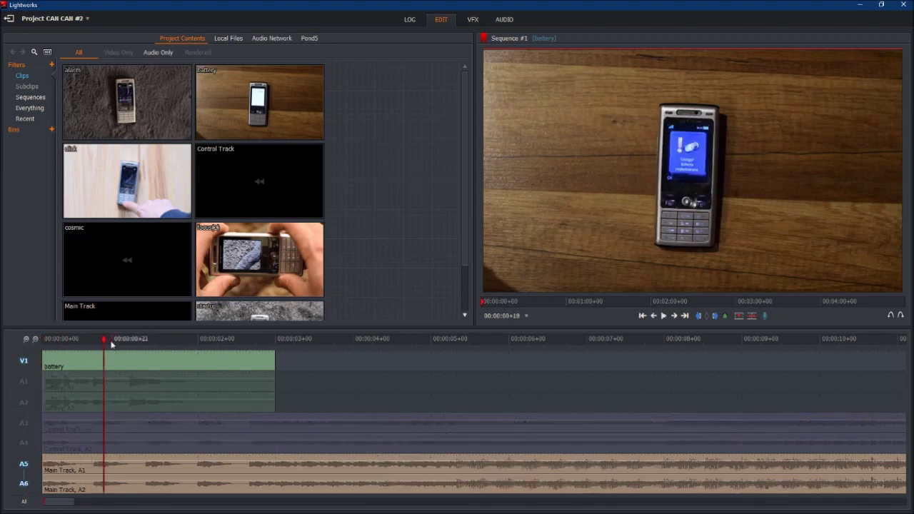
pyautogui.moveTo(62, 341); pyautogui.dragTo(56, 341)
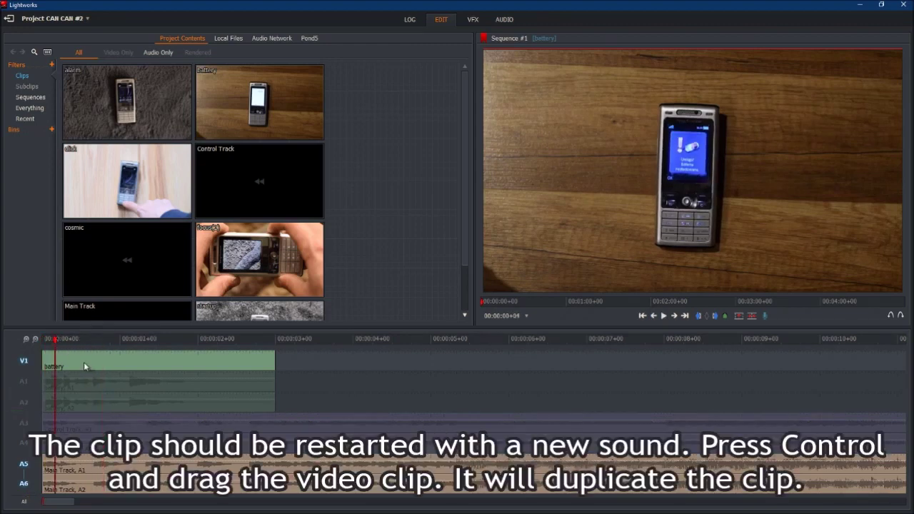
# Duplicate the battery clip on V1 at 00:00:00+16 to match the song's second sound, and preview it from the start
pyautogui.moveTo(84, 362); pyautogui.dragTo(136, 364)
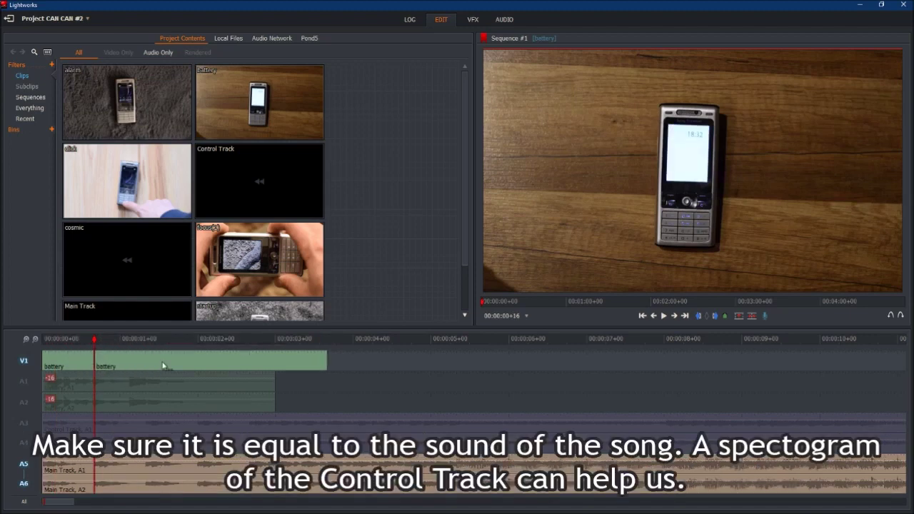
pyautogui.moveTo(73, 345); pyautogui.dragTo(15, 347)
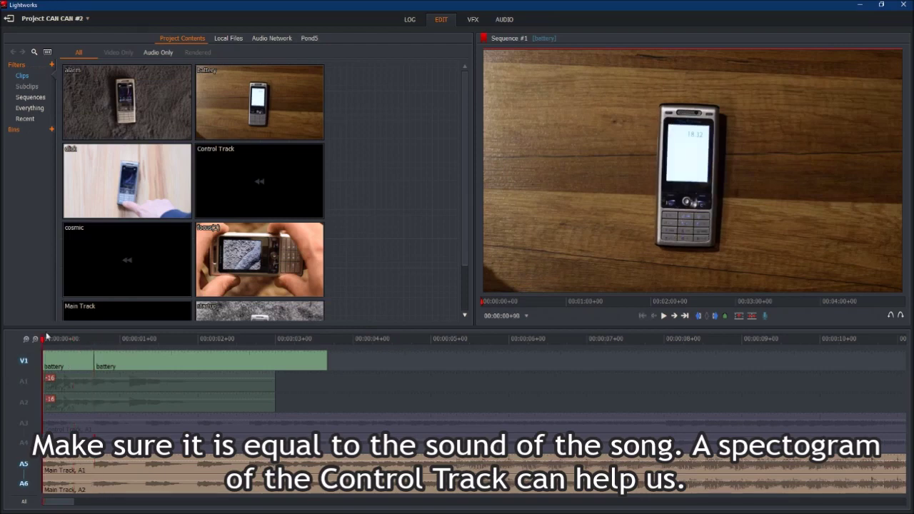
pyautogui.press('space')
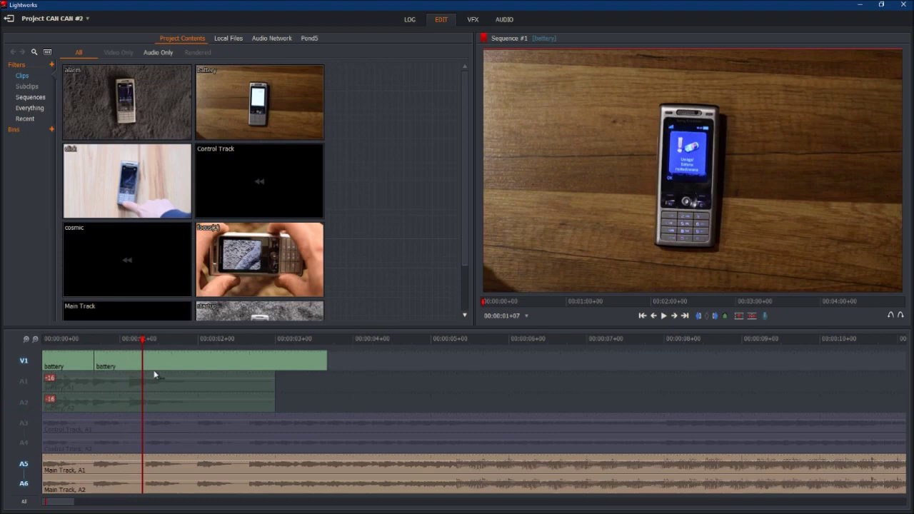
# Add two more copies of the battery clip on V1 at the song's next sounds, the last at 00:00:02+00, and preview from the start
pyautogui.moveTo(171, 364); pyautogui.dragTo(227, 365)
pyautogui.click(199, 345)
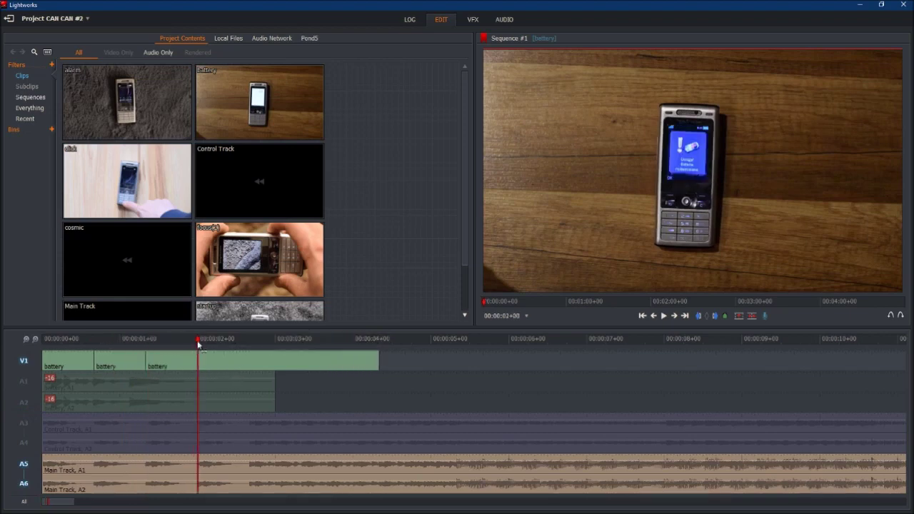
pyautogui.moveTo(241, 363); pyautogui.dragTo(294, 365)
pyautogui.moveTo(183, 339); pyautogui.dragTo(1, 339)
pyautogui.press('space')
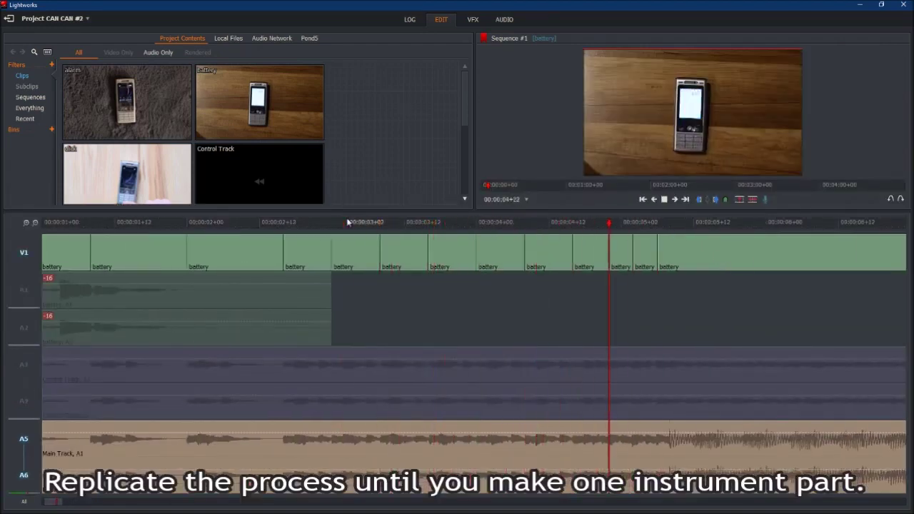
# Stop playback, locate the instrument change around 00:00:05+07, and unmute the video clip audio tracks A1 and A2
pyautogui.press('space')
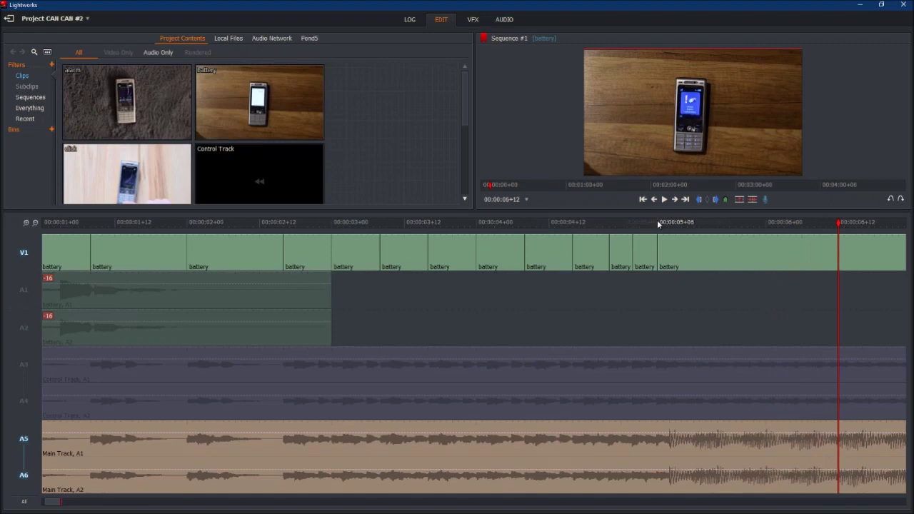
pyautogui.click(670, 224)
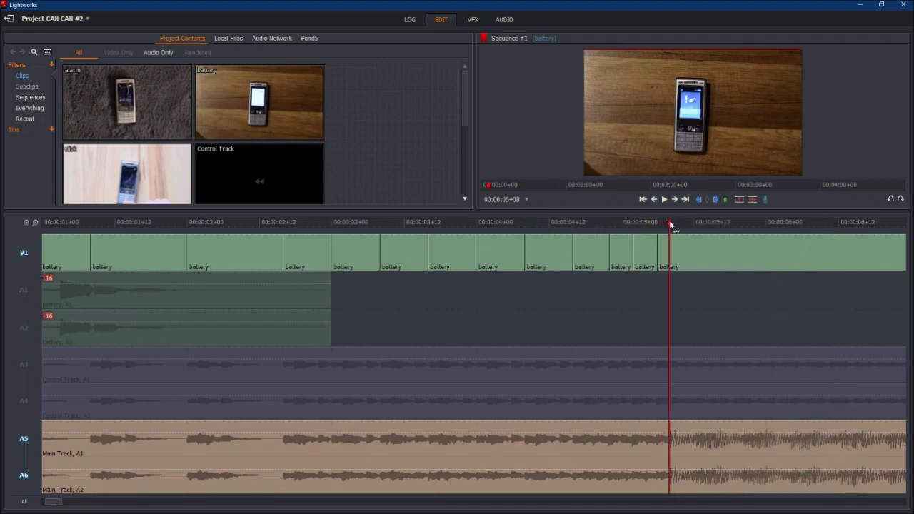
pyautogui.press('Left')
pyautogui.click(24, 287)
pyautogui.click(39, 326)
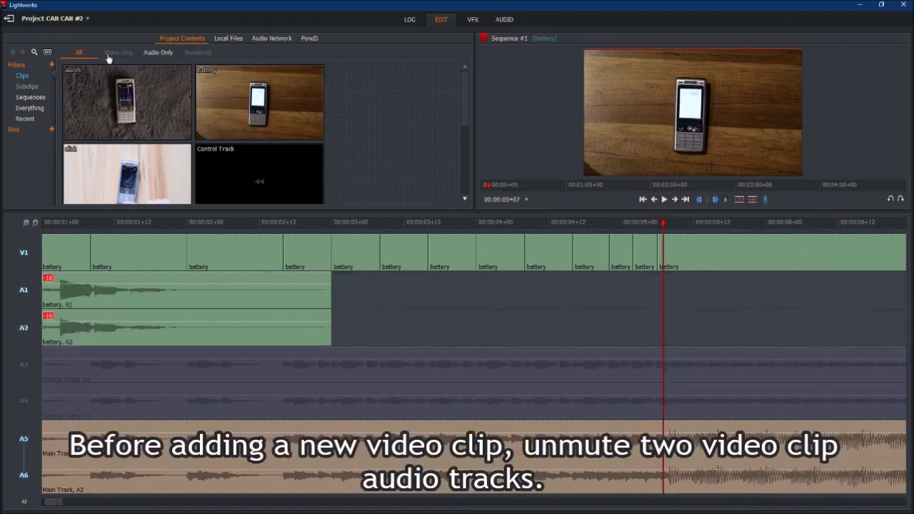
# Place the alarm clip on V1, A1 and A2 so it starts at 00:00:05+08, where the song's next instrument begins
pyautogui.moveTo(90, 85); pyautogui.dragTo(729, 255)
pyautogui.click(609, 226)
pyautogui.press('space')
pyautogui.click(672, 223)
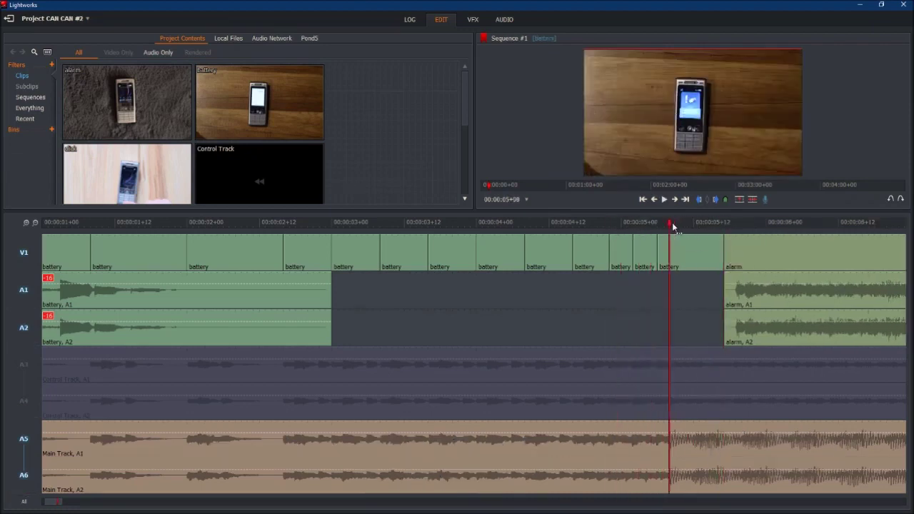
pyautogui.moveTo(769, 255); pyautogui.dragTo(711, 252)
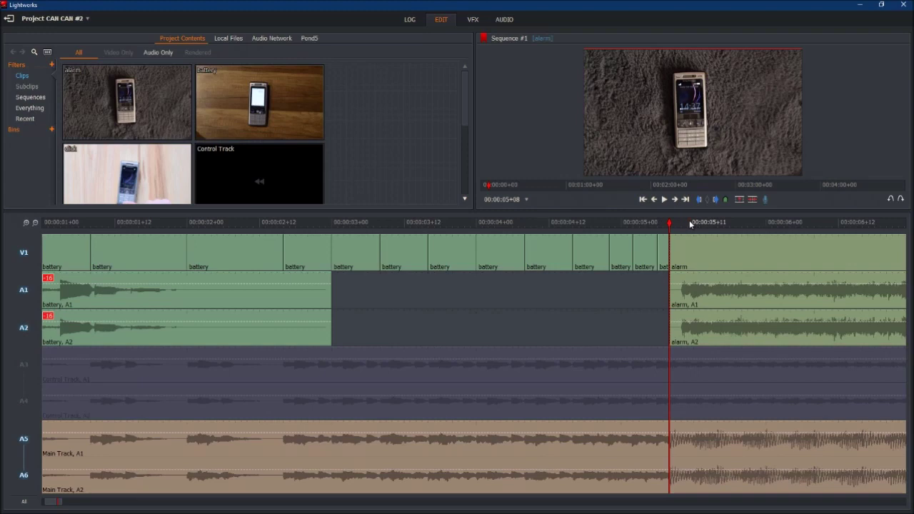
# Mute audio tracks A1 and A2 again and preview the alarm clip against Main Track
pyautogui.click(24, 289)
pyautogui.click(26, 325)
pyautogui.press('space')
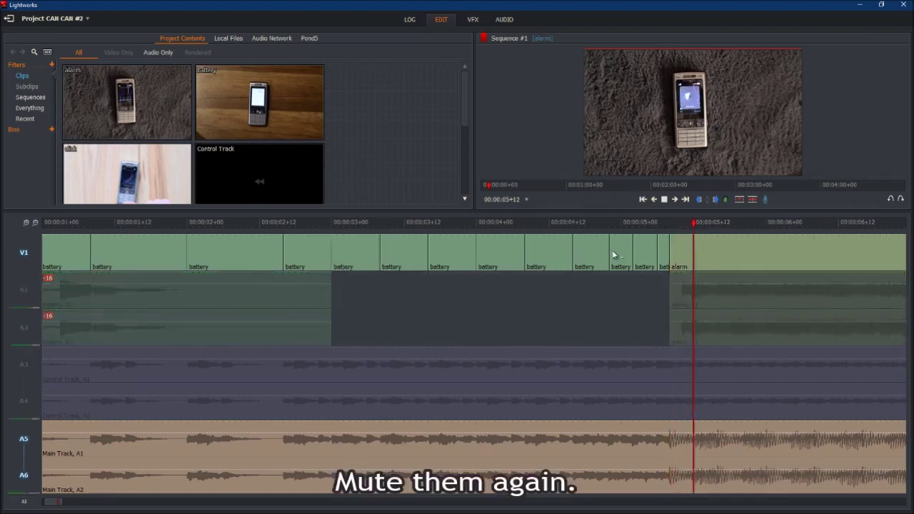
pyautogui.click(675, 222)
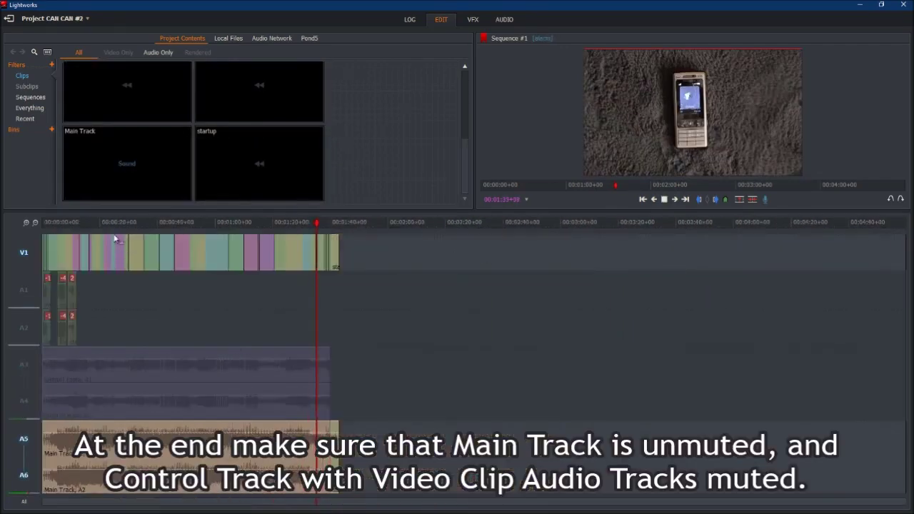
# Preview the finished sequence from about 20 seconds in and open its options for exporting
pyautogui.click(114, 222)
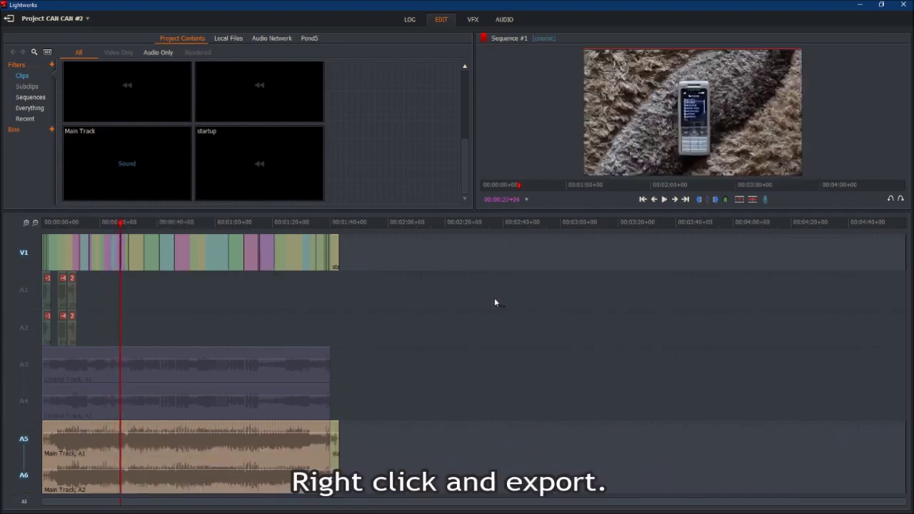
pyautogui.rightClick(456, 300)
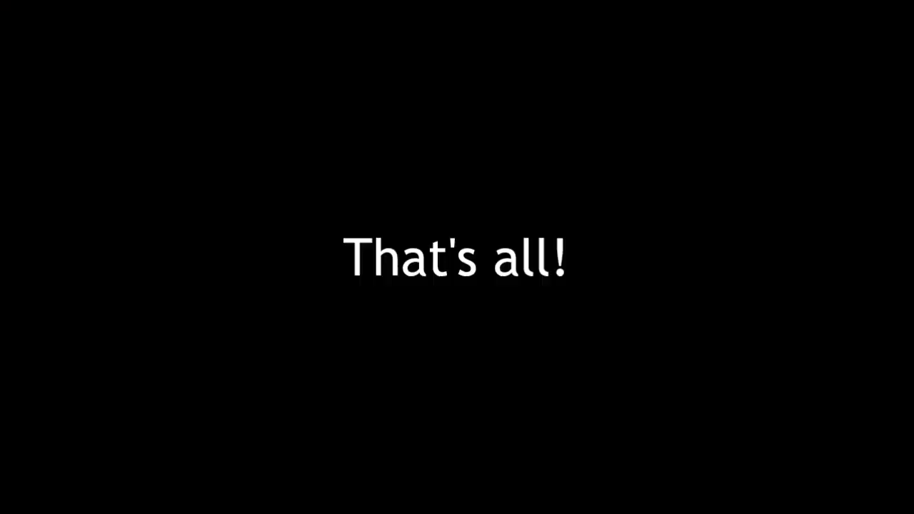